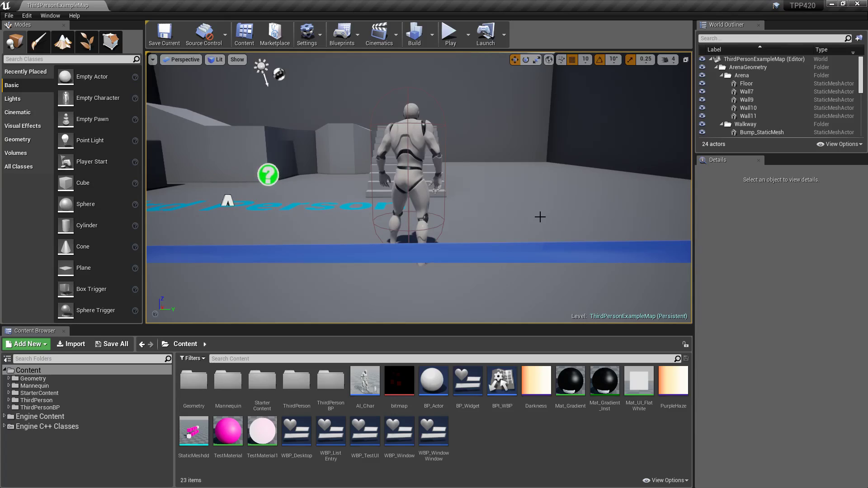
Step: Swing the level view back to show the staircase and the third-person character
right_click_drag(542, 210, 542, 211)
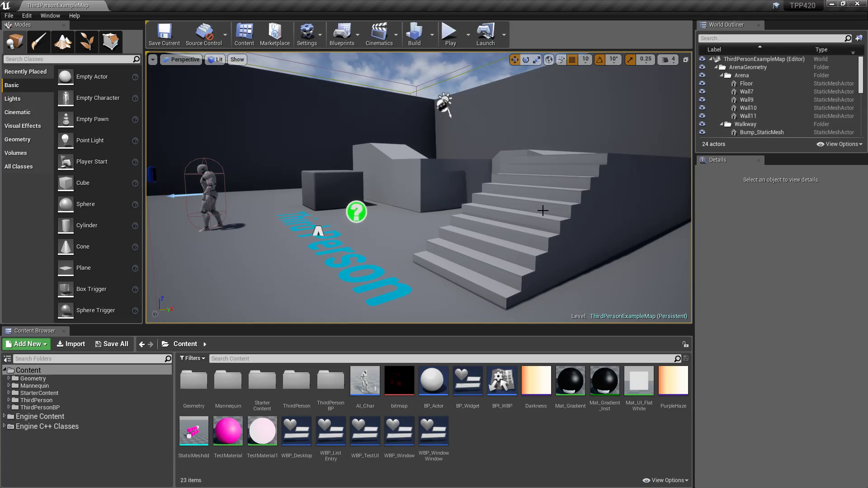
Step: Apply the Recently Opened filter from Other Filters, narrowing Content to 15 items
left_click(193, 360)
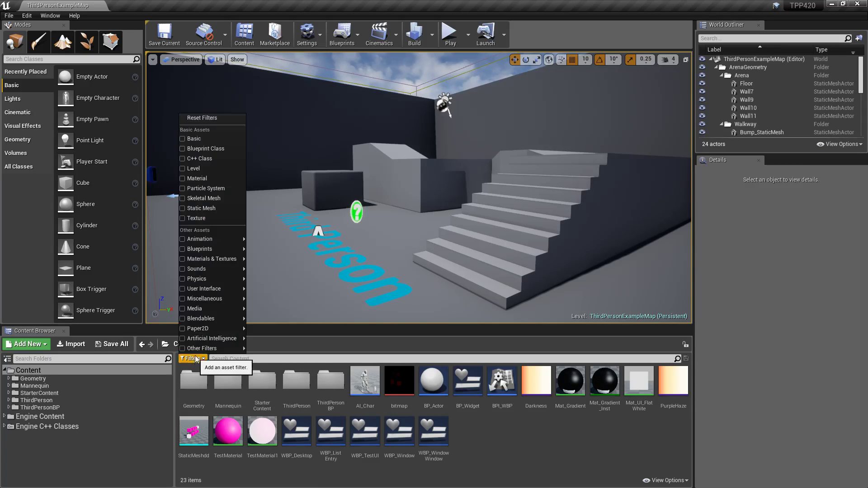
mouse_move(202, 349)
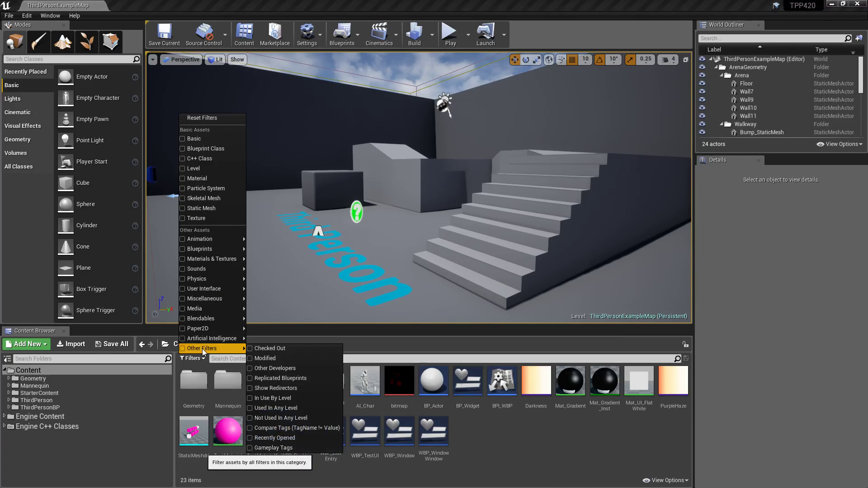
left_click(274, 437)
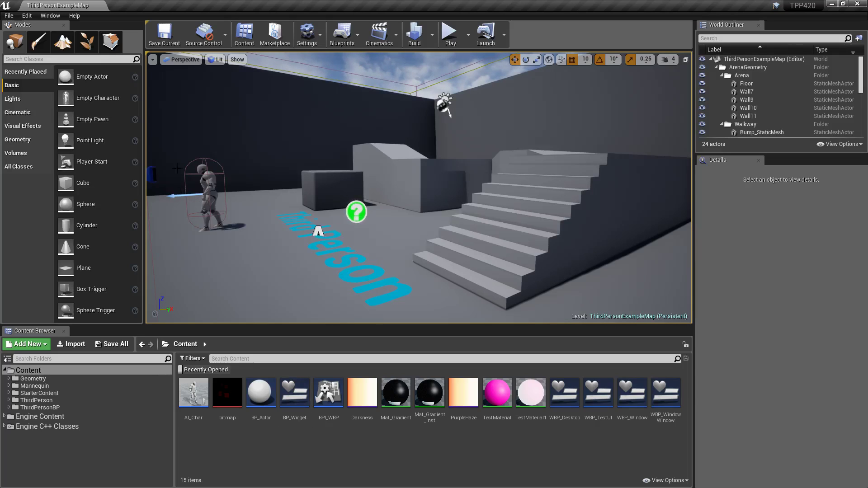
Step: Open Project Settings from the Edit menu and close it again
left_click(23, 16)
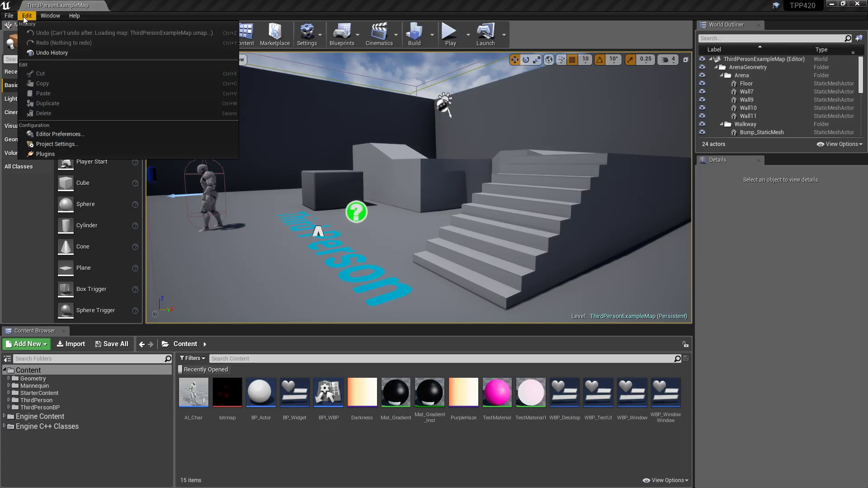
left_click(59, 143)
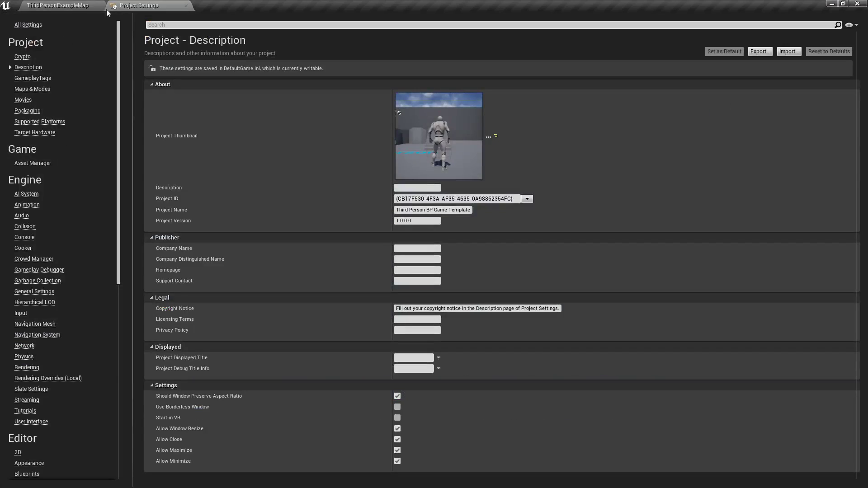
left_click(185, 6)
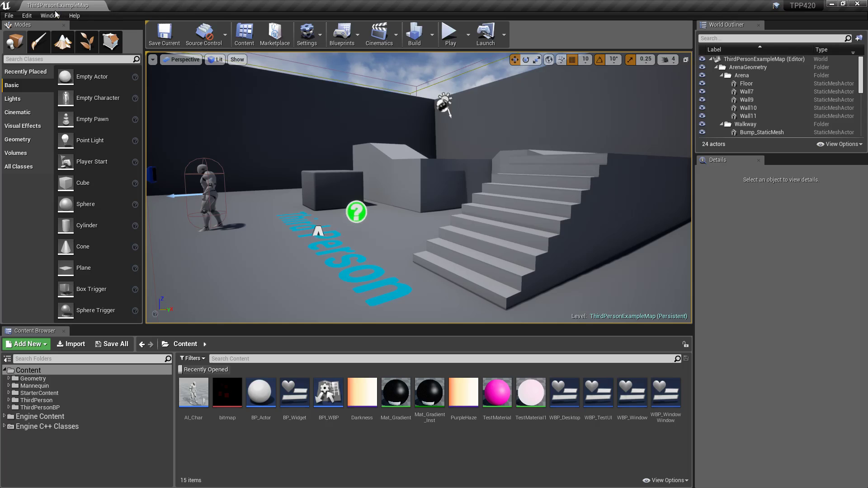
Step: In Editor Preferences > Content Browser, set the Recently Opened filter's asset count to 1
left_click(27, 15)
left_click(53, 135)
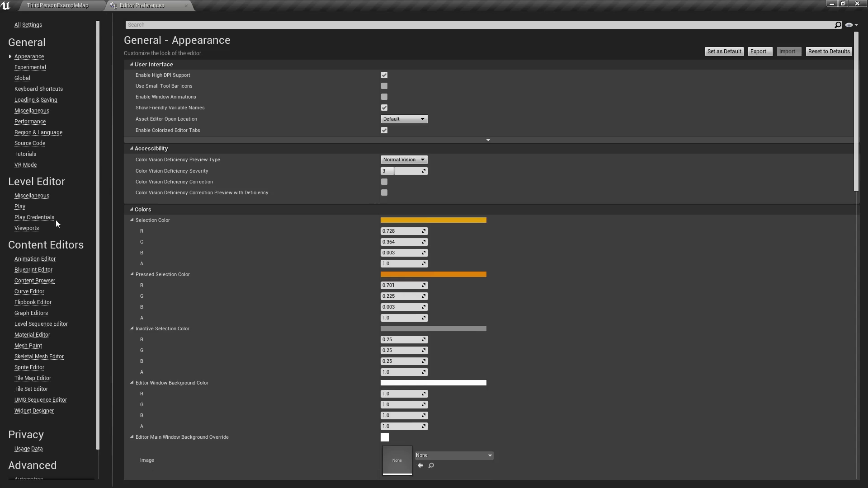
left_click(35, 281)
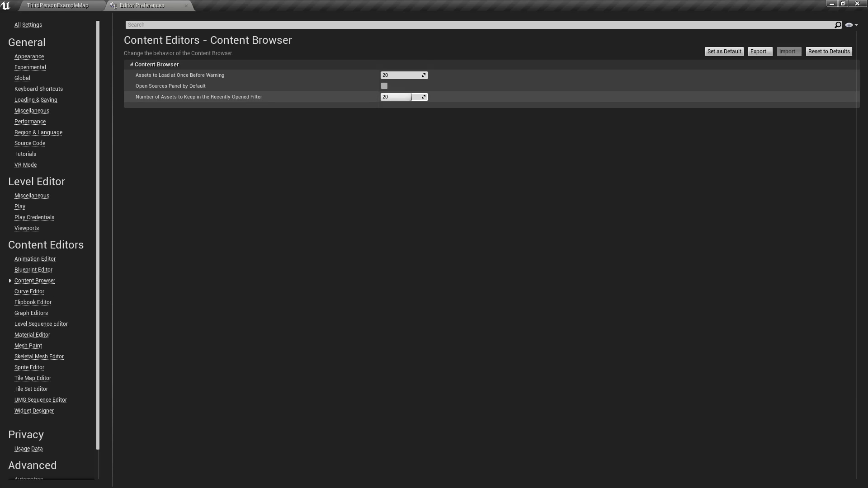
left_click(398, 96)
type("1")
left_click(186, 5)
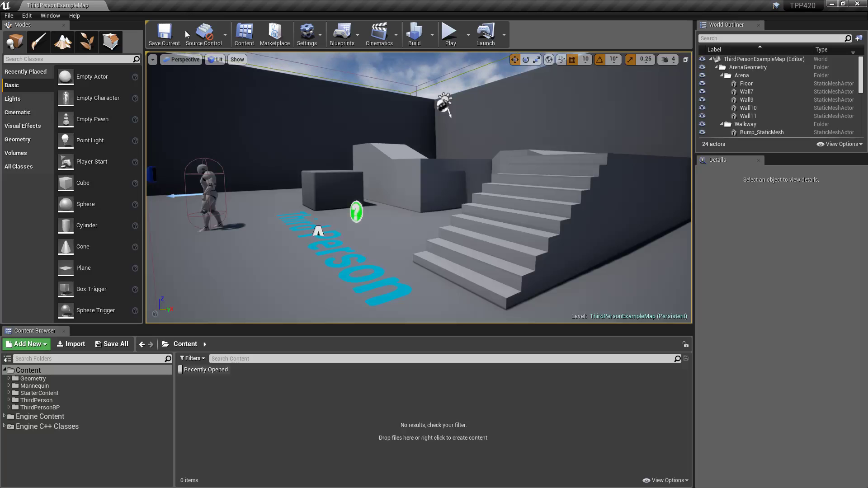
Step: Toggle the Recently Opened filter off and on, then use Remove All Filters
left_click(194, 371)
left_click(202, 371)
right_click(206, 371)
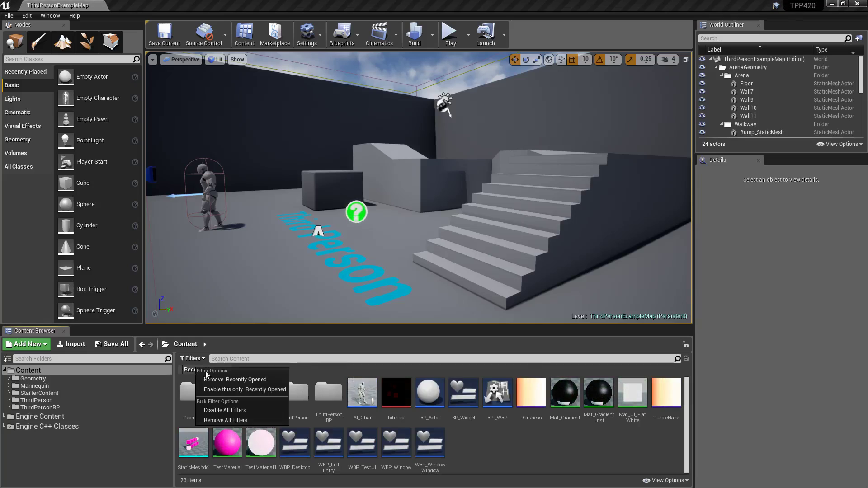
left_click(226, 421)
Step: Open and dismiss the Content Browser View Options menu twice
left_click(659, 480)
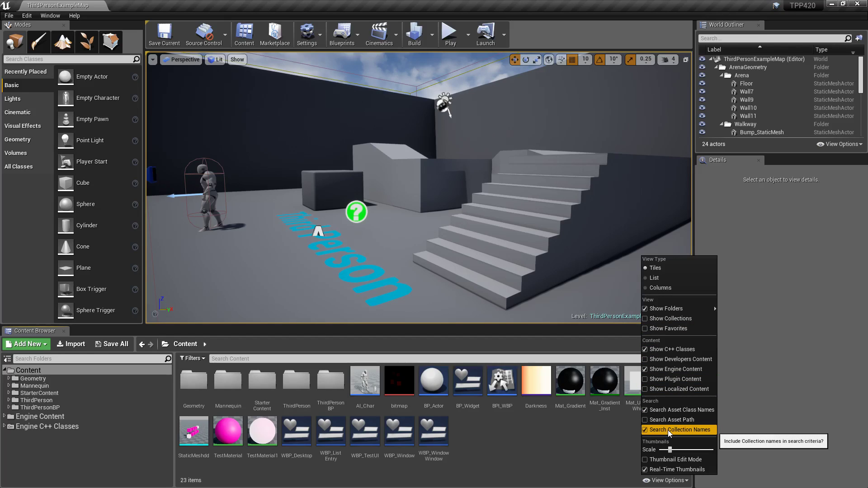
left_click(657, 423)
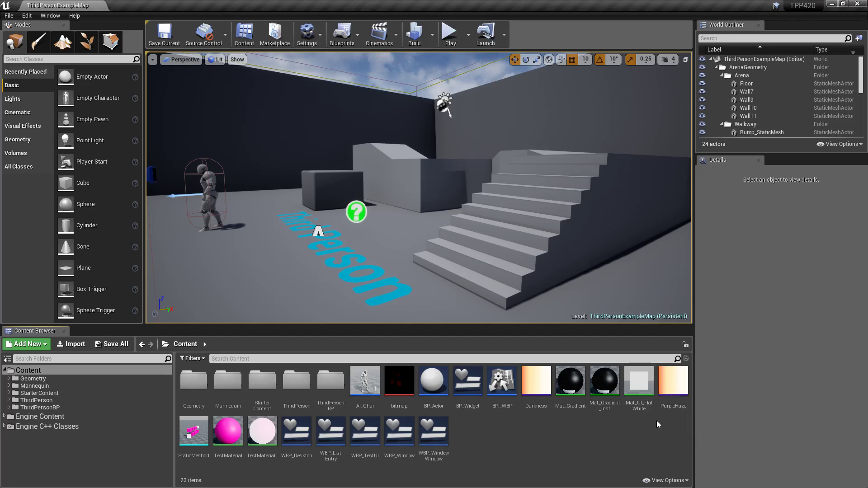
left_click(677, 483)
left_click(528, 419)
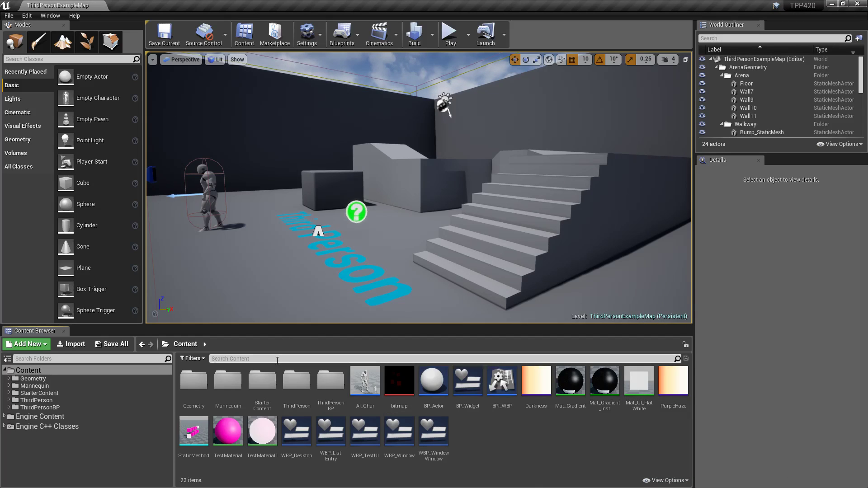
mouse_move(408, 382)
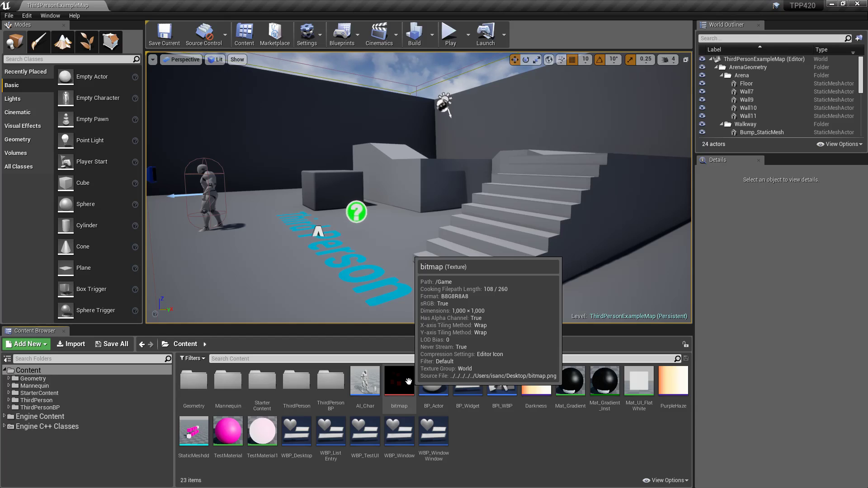
Step: Search the Content Browser for 'sound' and open StarterContent's Audio folder
left_click(253, 361)
type("sound")
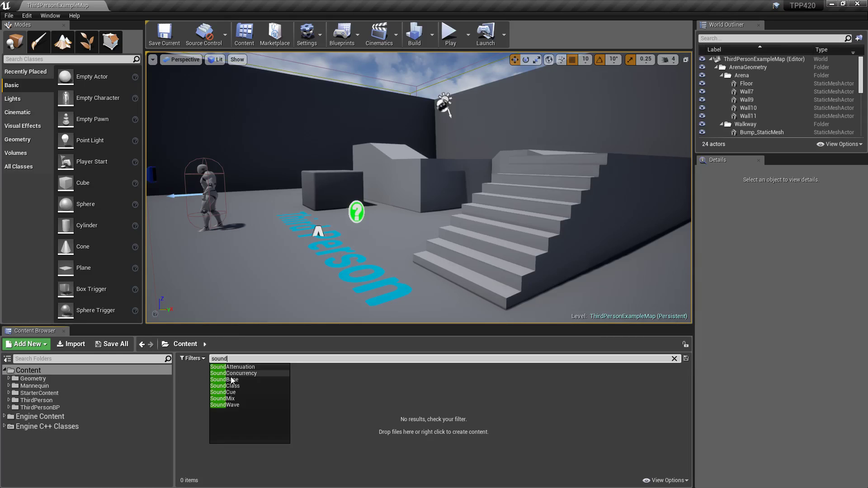
left_click(331, 381)
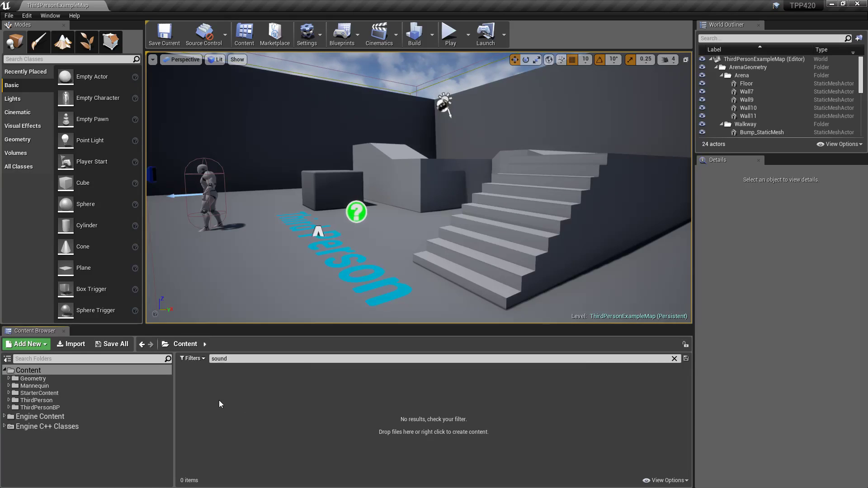
left_click(7, 394)
left_click(8, 393)
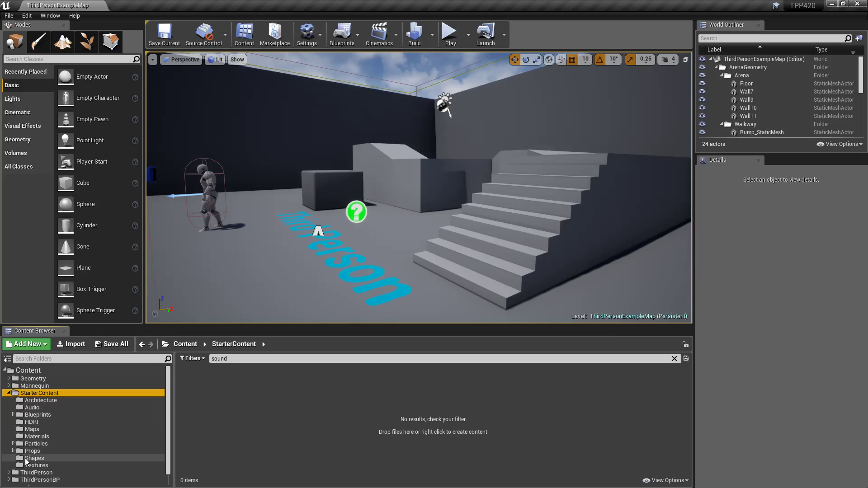
left_click(32, 408)
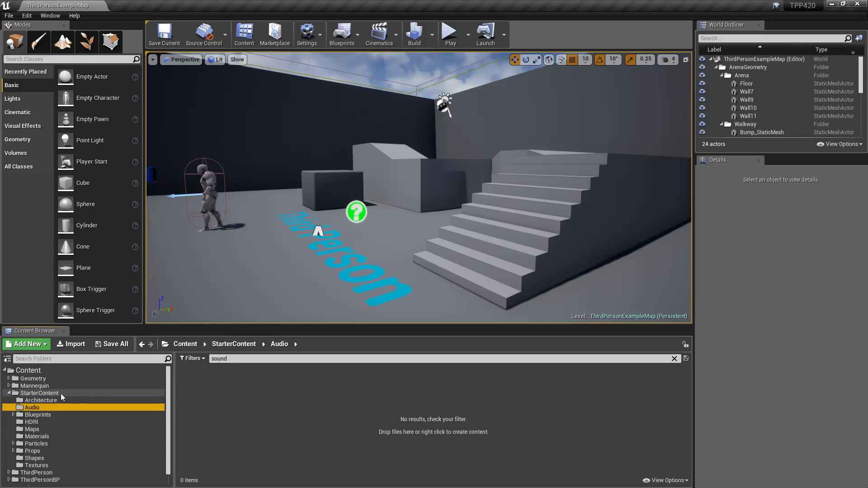
Step: Enable Search Asset Path in the Content Browser View Options
left_click(237, 359)
left_click(681, 481)
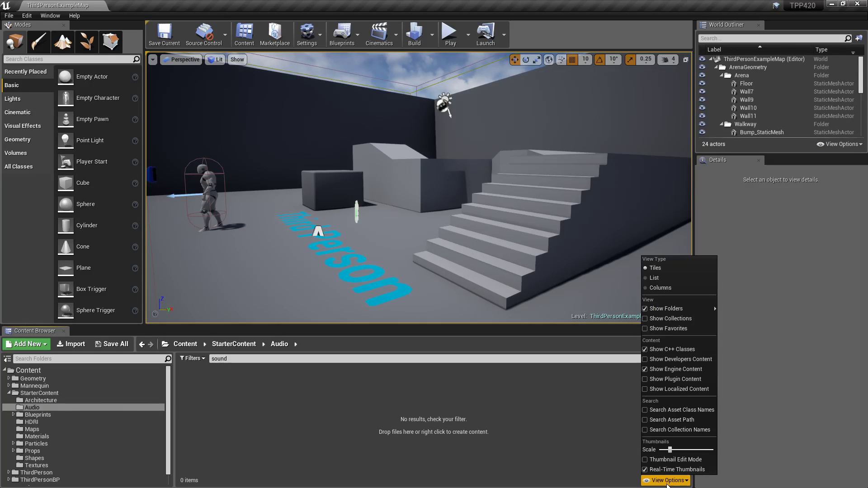
left_click(674, 412)
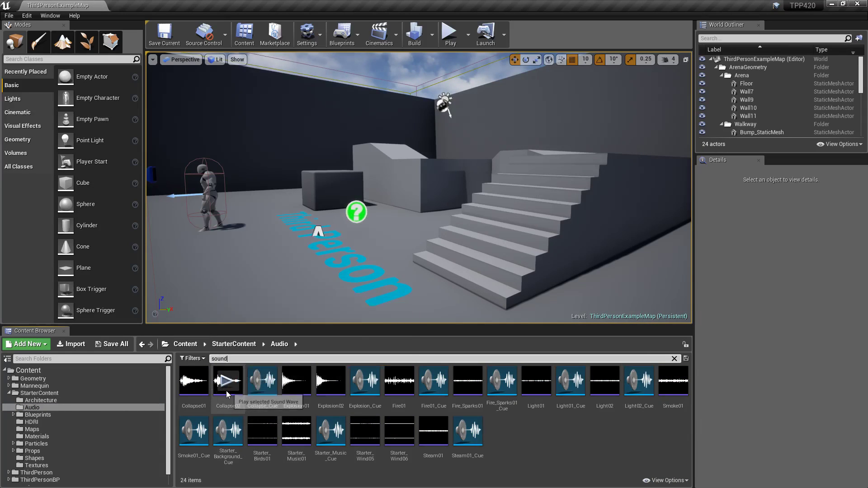
mouse_move(303, 388)
mouse_move(270, 396)
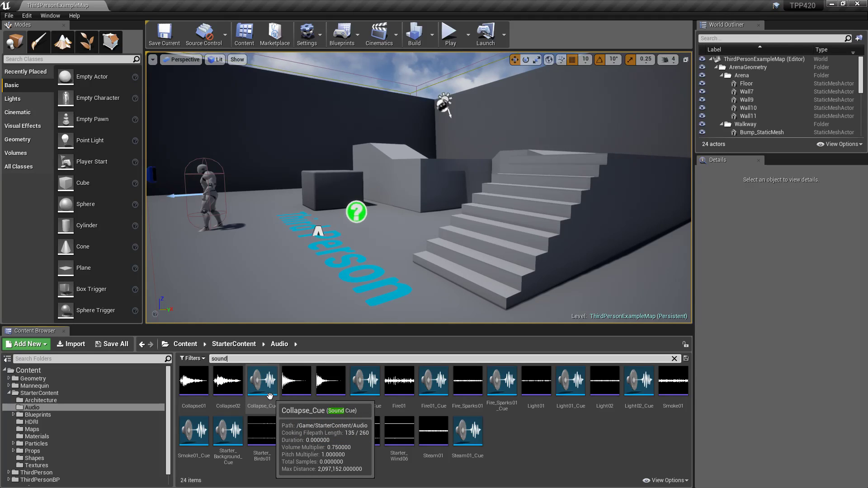
left_click(666, 480)
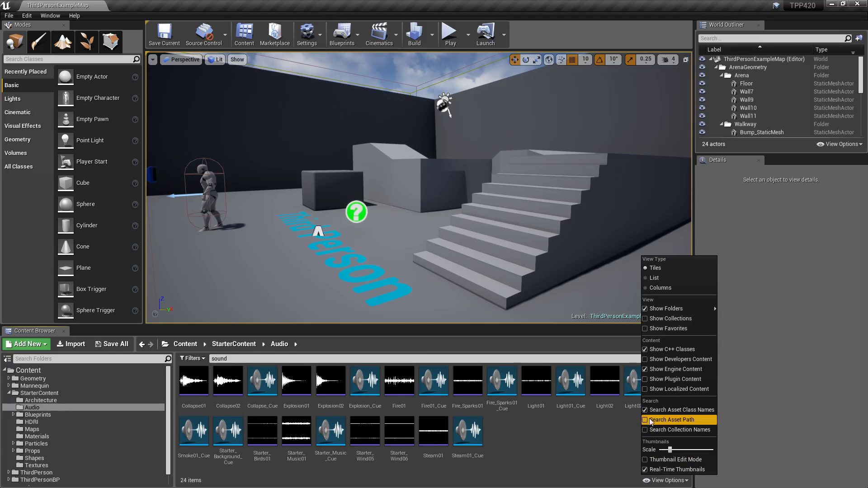
left_click(664, 421)
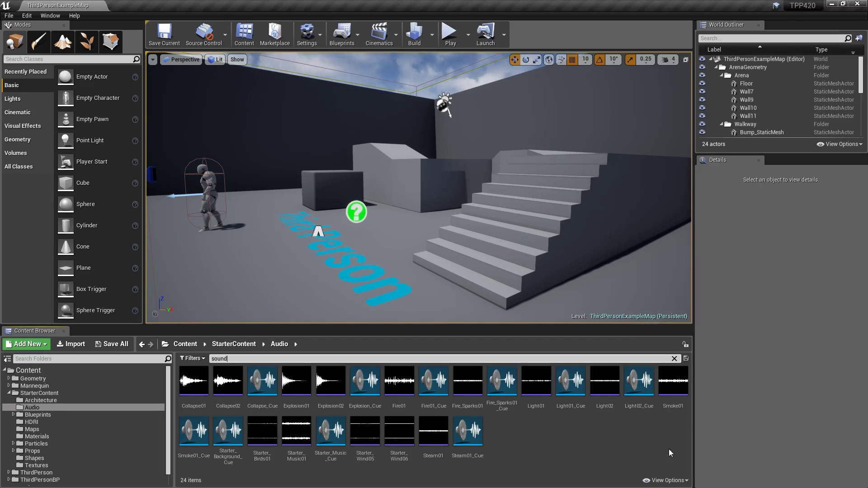
left_click(666, 481)
Step: Search for 'audio', then clear the search and return to the root Content folder
left_click(617, 428)
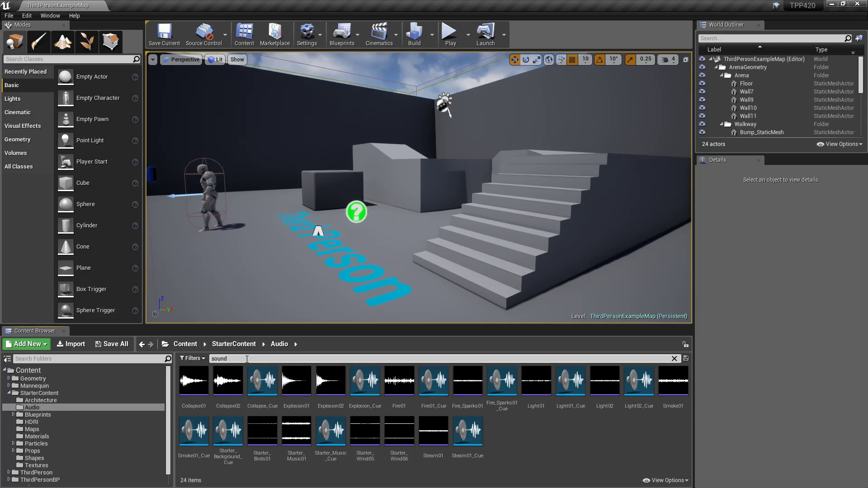
type("audio")
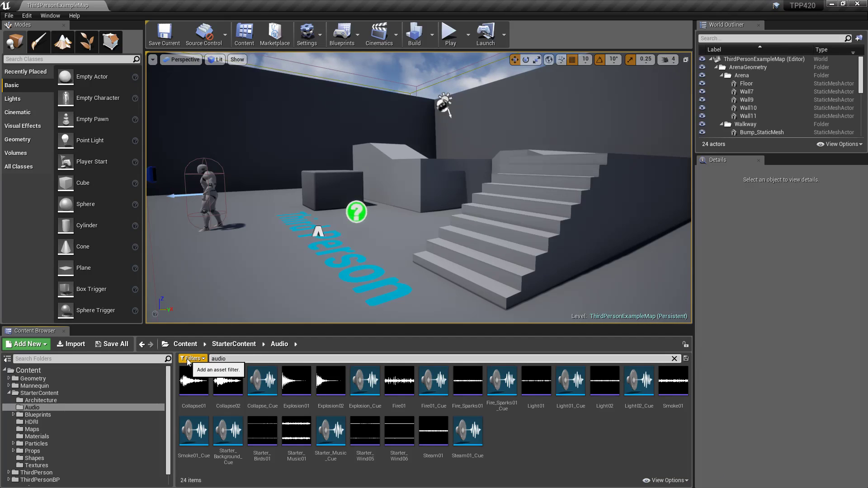
left_click(36, 372)
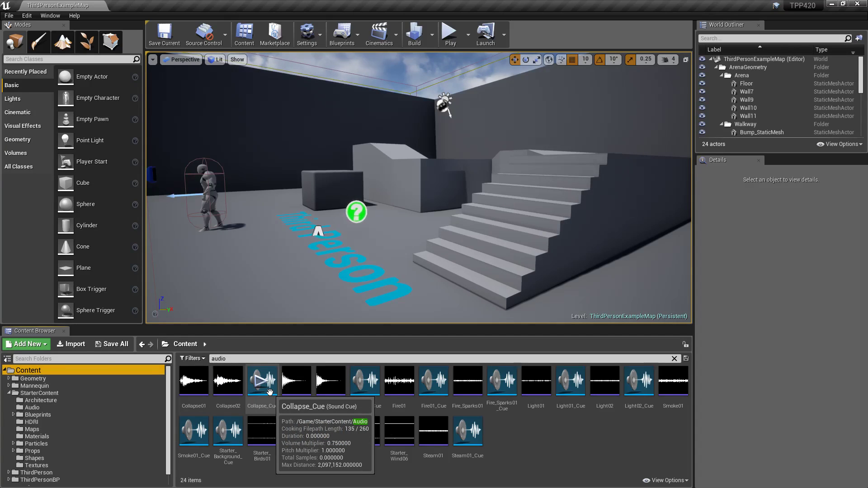
left_click(666, 480)
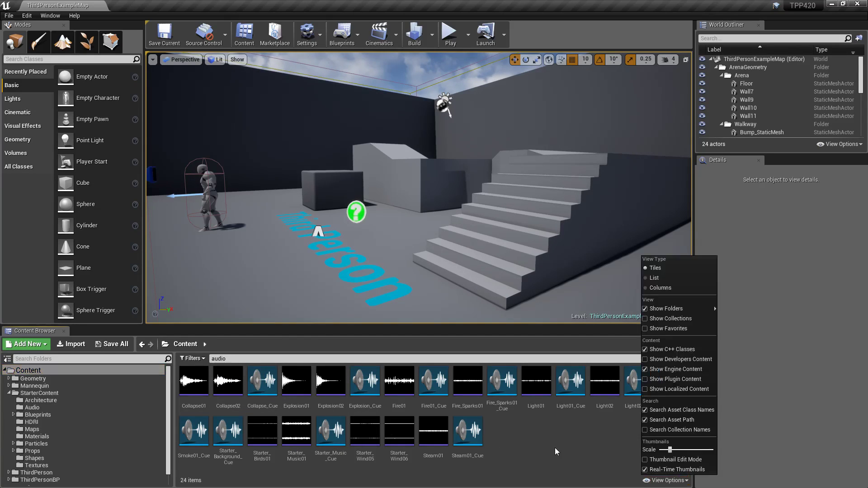
left_click(265, 358)
key("BackSpace")
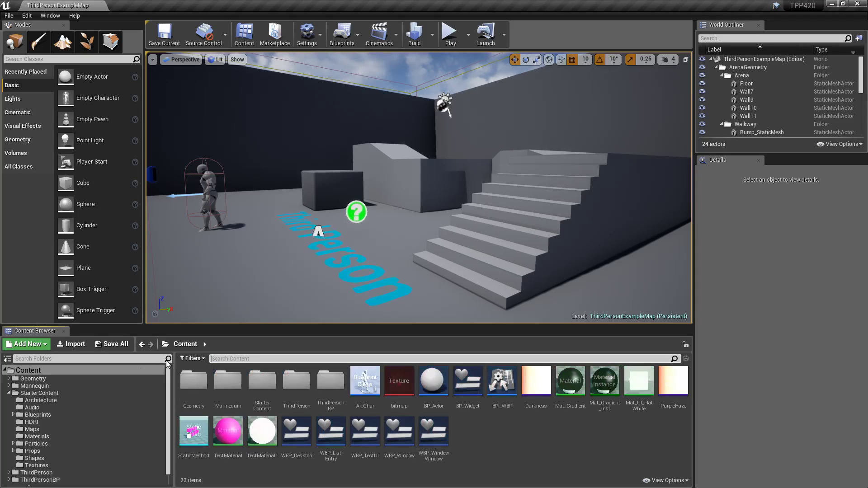
left_click(29, 370)
Step: Search 'blue' and pick WidgetBlueprint to list only the six widget blueprints
left_click(225, 359)
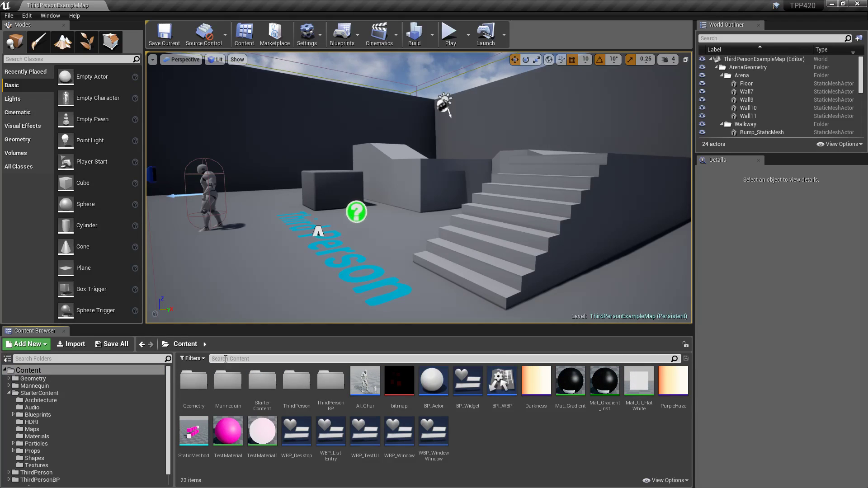
type("blueprint")
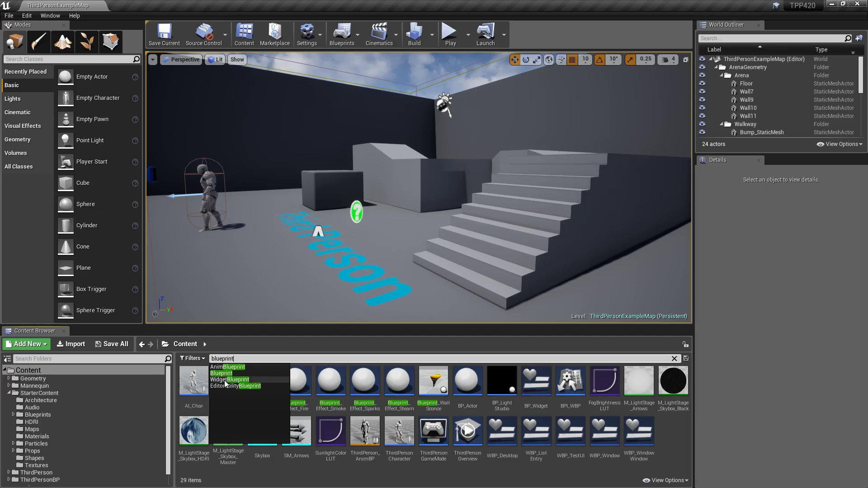
left_click(225, 379)
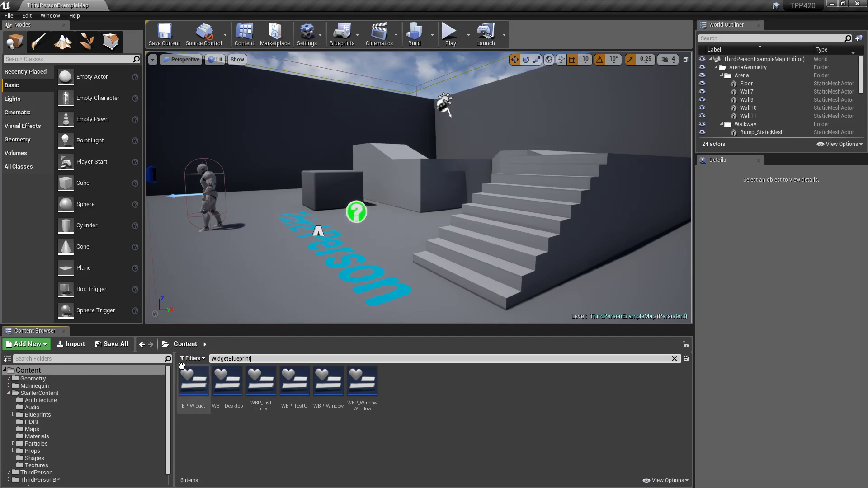
Step: Clear the WidgetBlueprint search with Escape and show all 23 Content items
key("Escape")
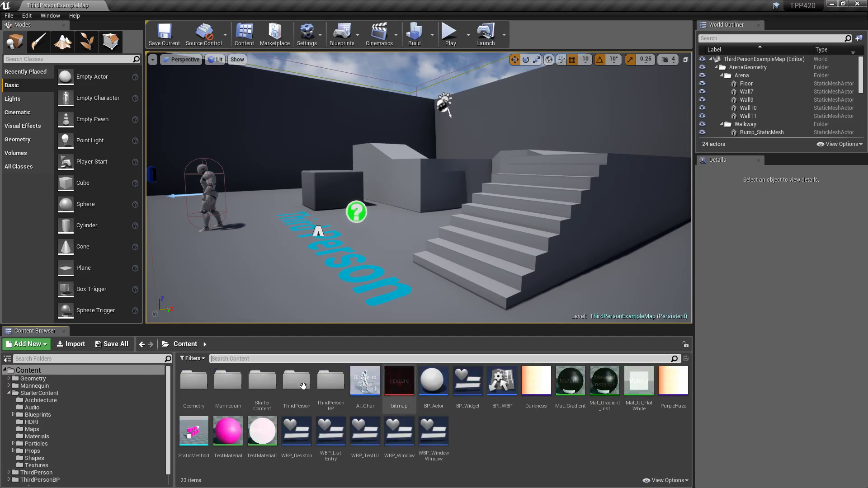
left_click(24, 368)
mouse_move(362, 437)
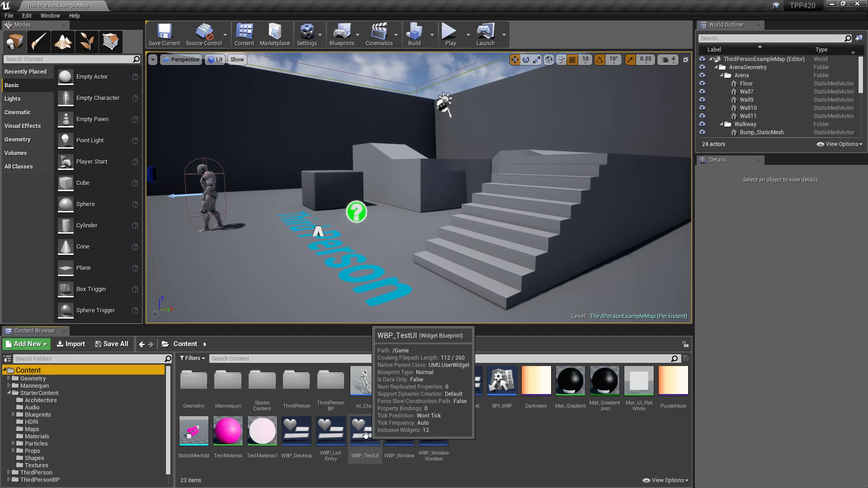
Step: Open the WBP_Desktop widget blueprint and switch to its event graph
double_click(305, 428)
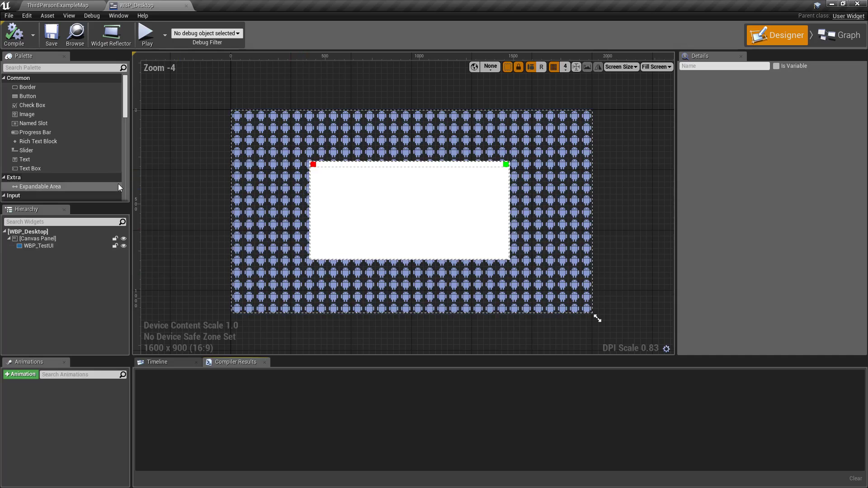
left_click(839, 34)
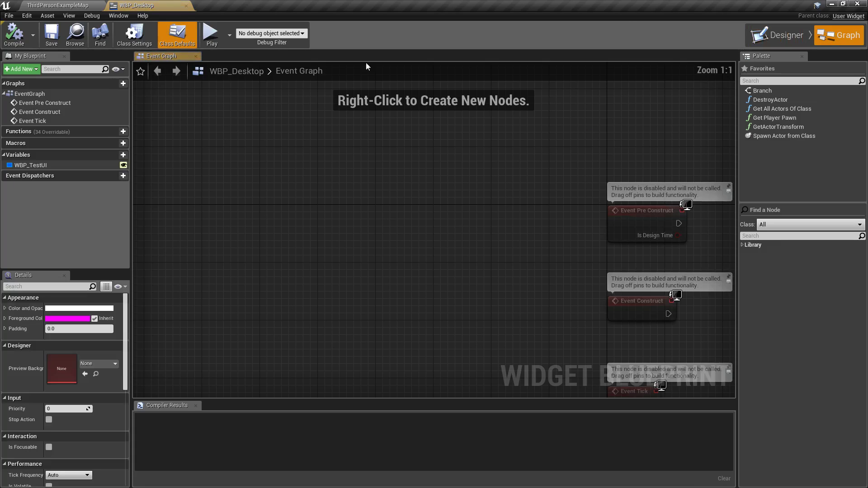
scroll(71, 382, "down", 5)
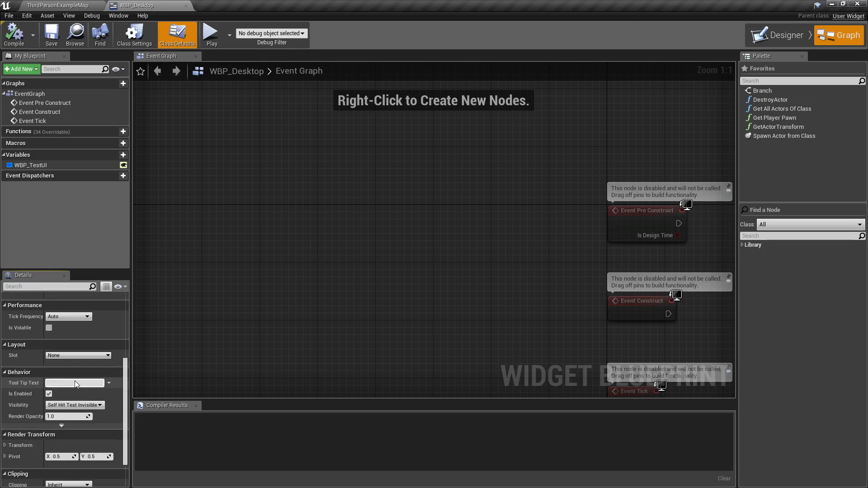
scroll(59, 392, "down", 3)
scroll(65, 401, "up", 4)
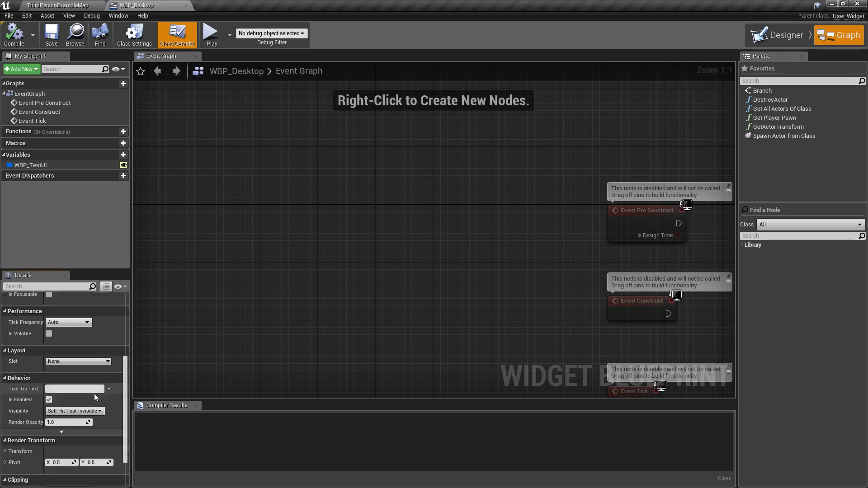
scroll(86, 396, "up", 2)
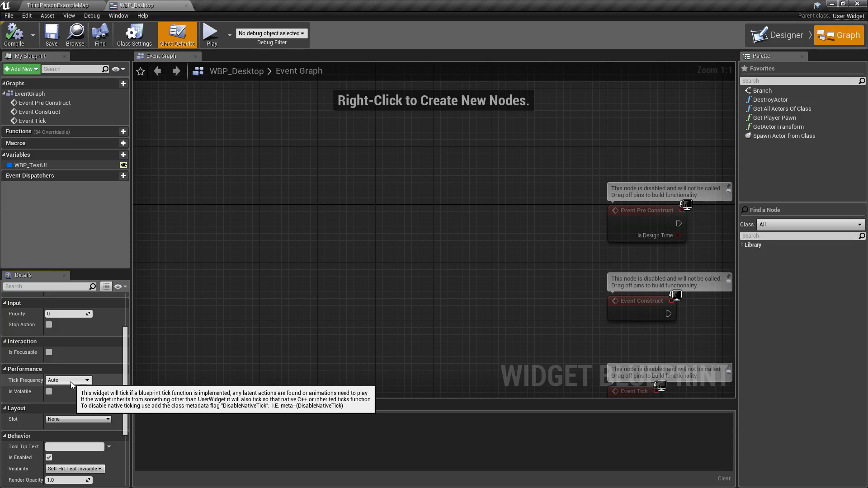
Step: Set WBP_Desktop's Tick Frequency to Never, compile it, and return to the level editor
left_click(67, 382)
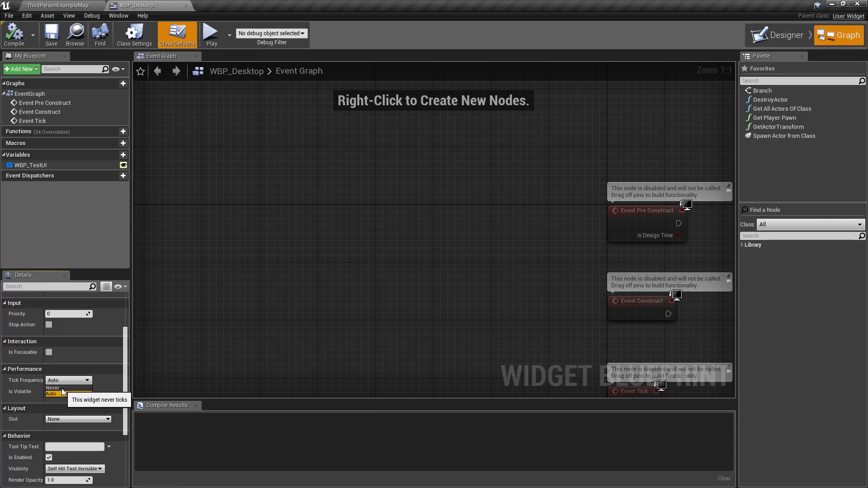
left_click(62, 391)
right_click_drag(343, 240, 293, 222)
left_click(14, 34)
left_click(73, 35)
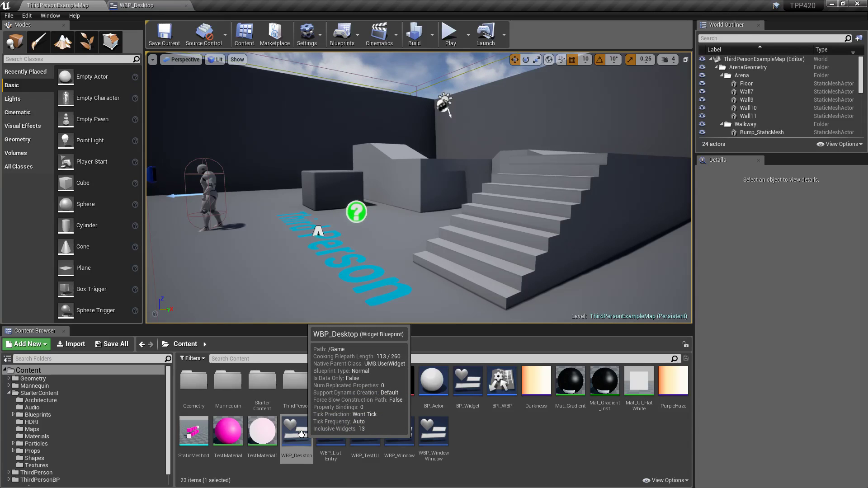
left_click(134, 5)
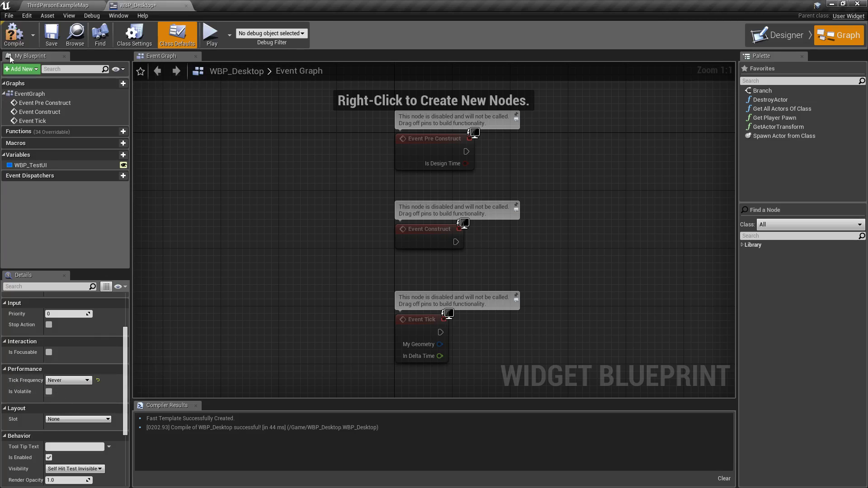
left_click(57, 5)
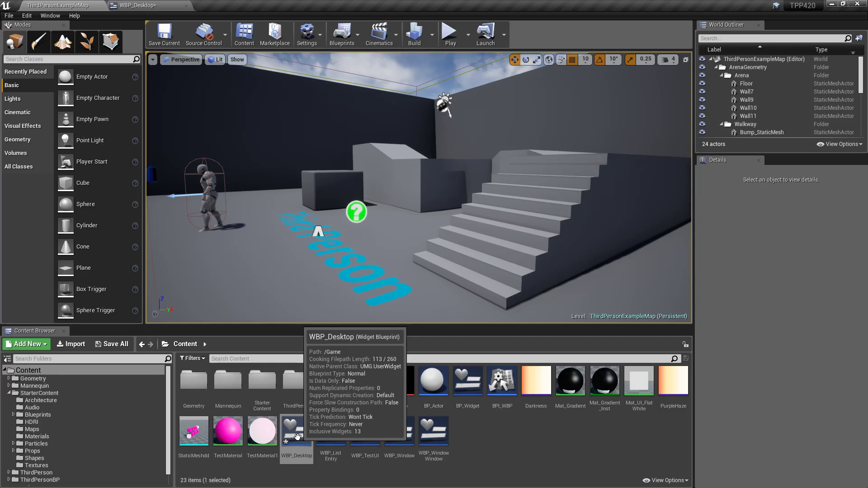
Step: Back in WBP_Desktop, set Tick Frequency back to Auto and make room beside Event Tick
left_click(136, 5)
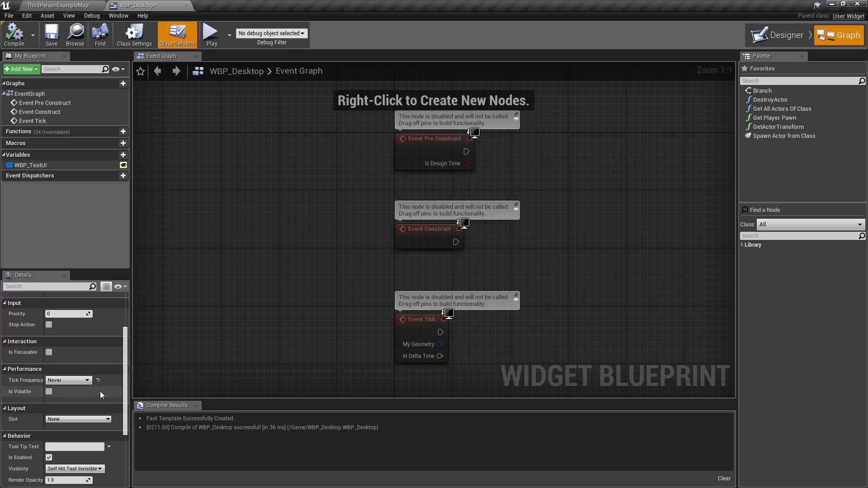
left_click(65, 381)
left_click(58, 392)
right_click_drag(338, 238, 240, 251)
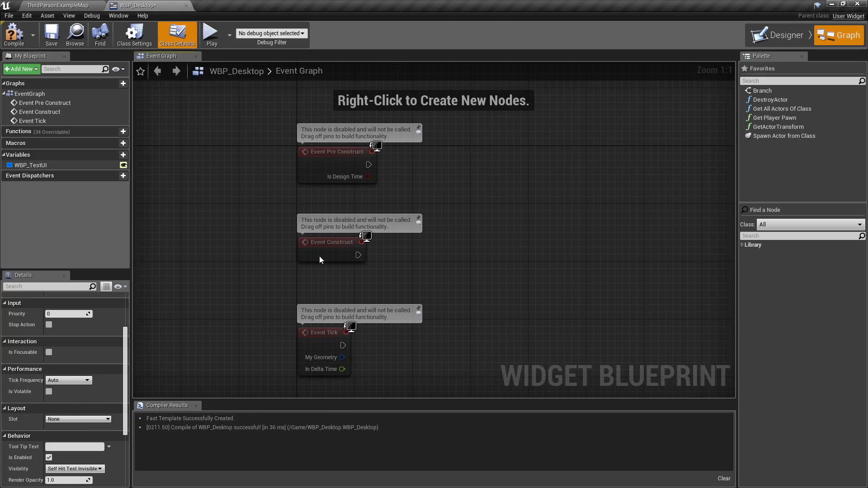
right_click_drag(384, 208, 336, 136)
Step: Add a Print String node off Event Tick's exec pin, then save the current map
left_click_drag(294, 273, 393, 255)
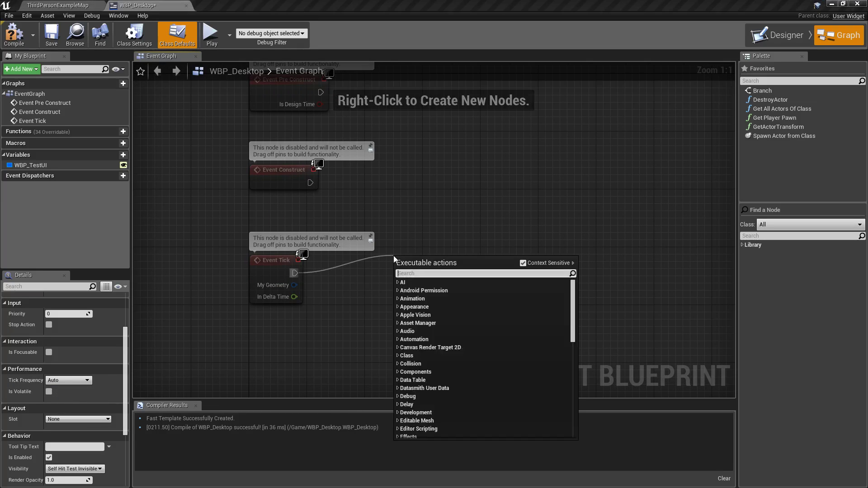
type("print string")
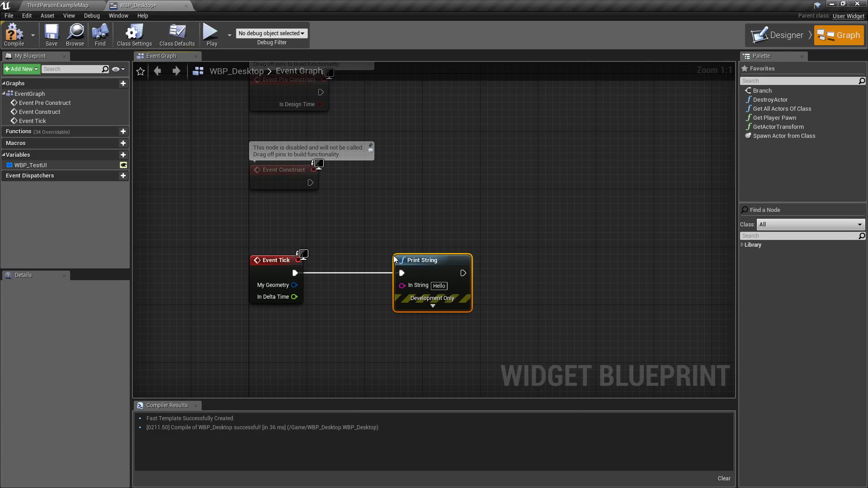
left_click(57, 5)
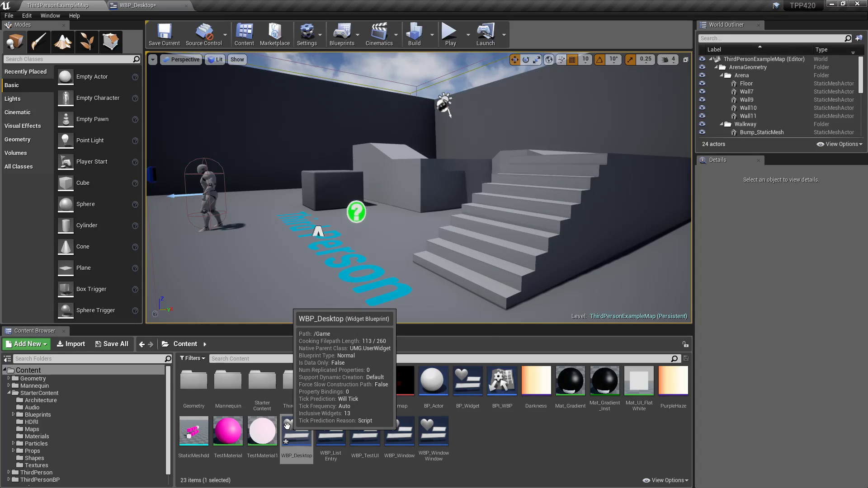
left_click(155, 44)
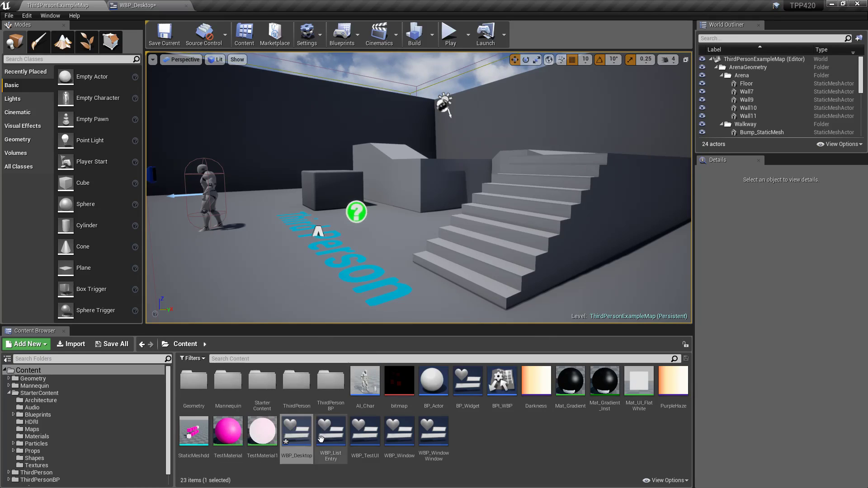
Step: In WBP_Desktop's Designer view, select the WBP_TestUI widget on the canvas and in the hierarchy
left_click(193, 6)
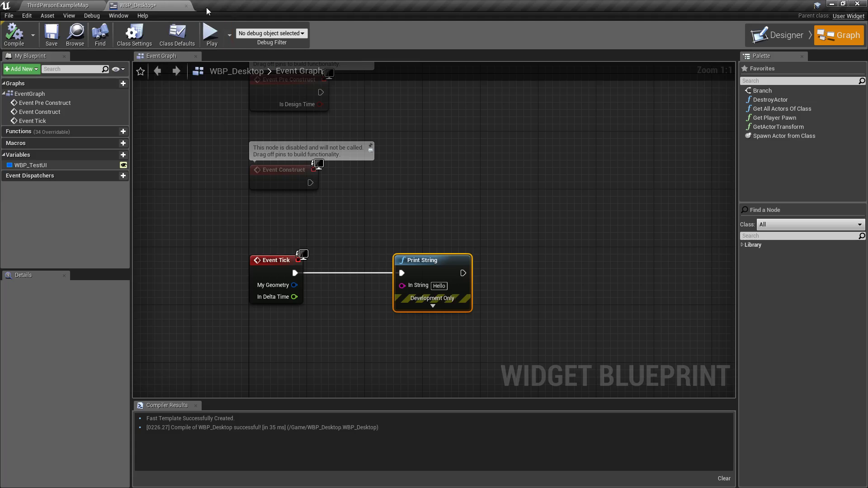
left_click(778, 35)
left_click(407, 199)
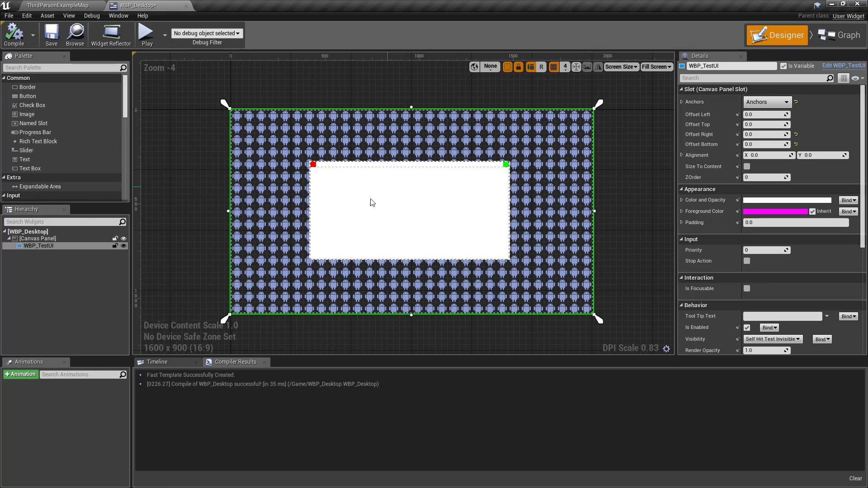
left_click(37, 247)
left_click(88, 6)
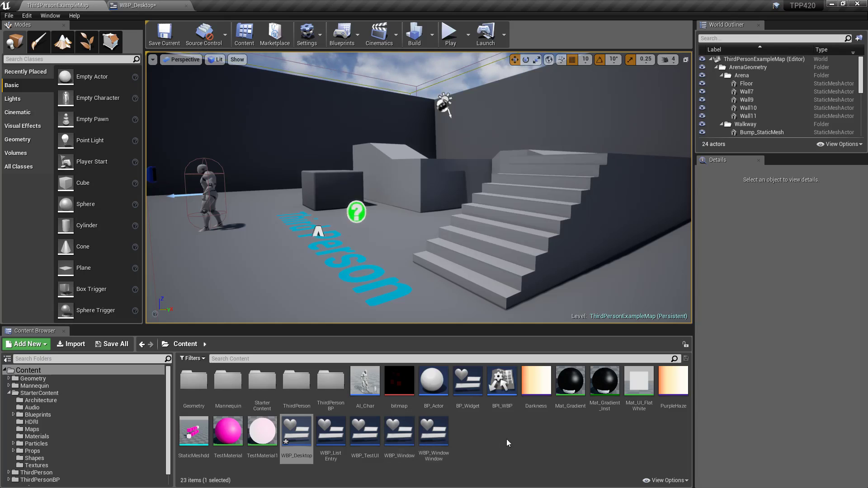
Step: Open WBP_Window, eyedrop green (67F13AFF) as the Middle image's tint, and save it to the theme
double_click(399, 432)
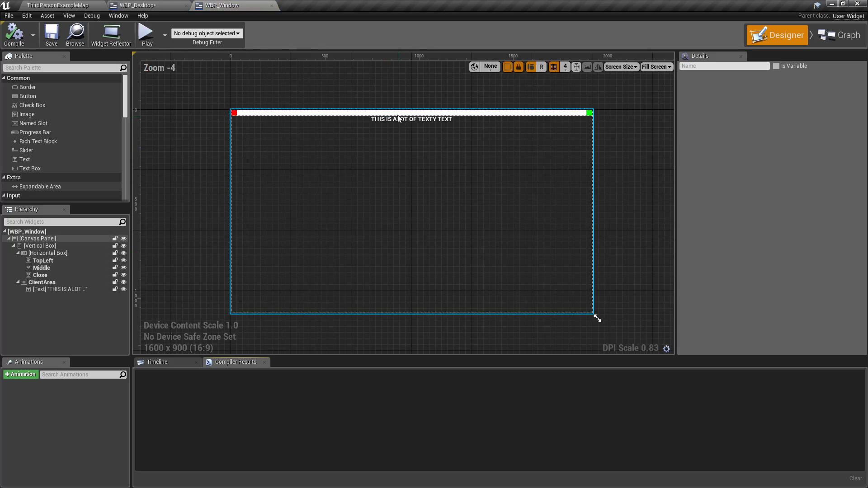
left_click(398, 117)
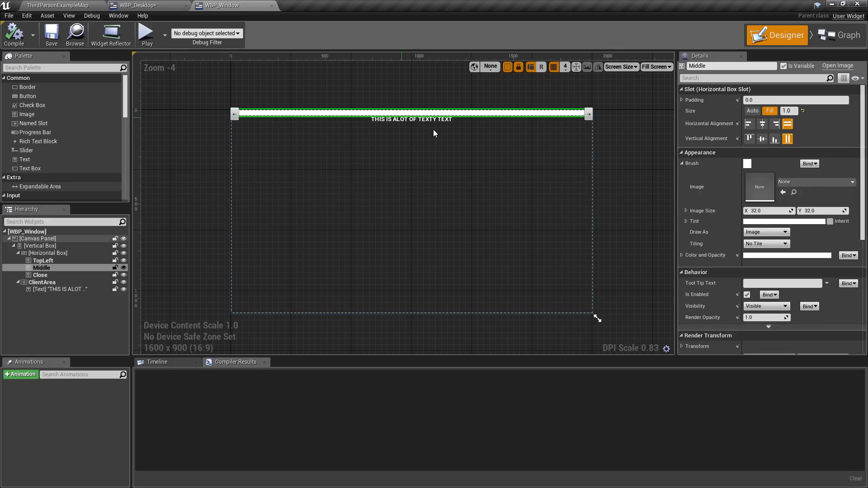
left_click(685, 220)
left_click(773, 221)
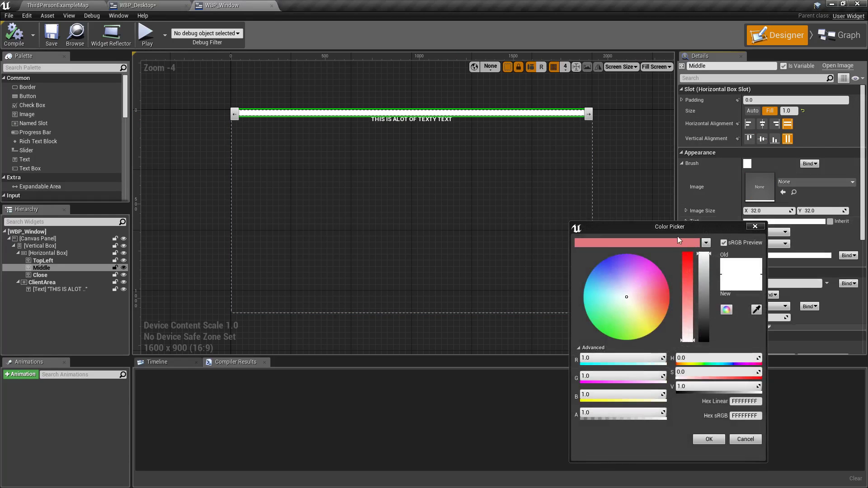
left_click_drag(666, 226, 606, 128)
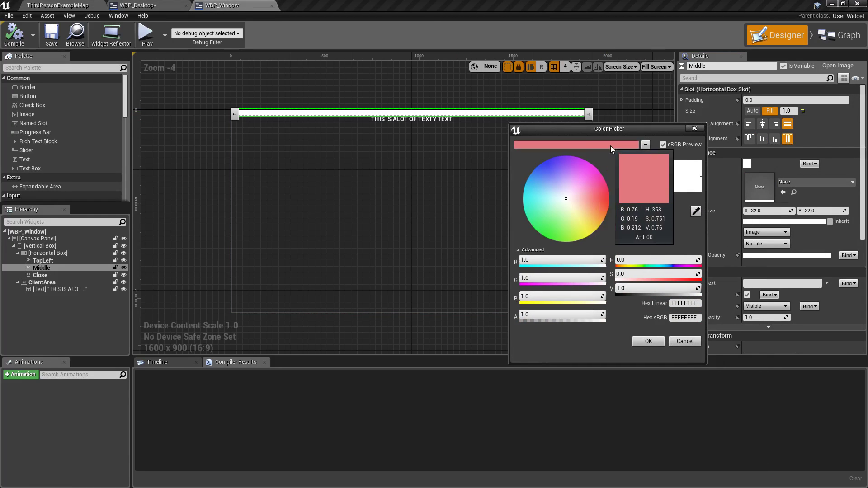
left_click(696, 212)
left_click(551, 235)
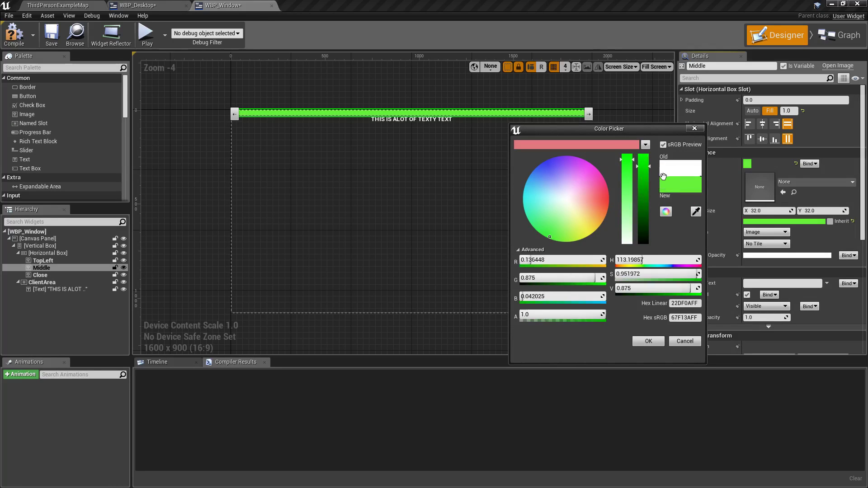
left_click_drag(662, 178, 620, 145)
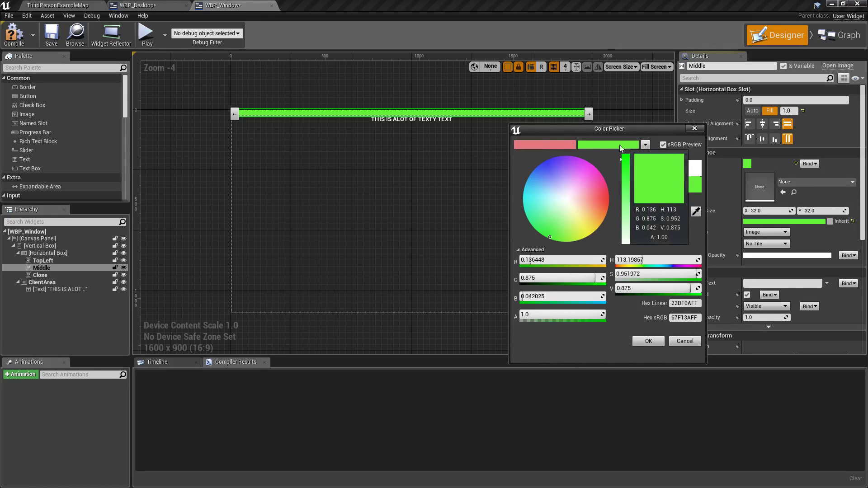
Step: Label the red theme colour swatch 'Awesome Red'
right_click(557, 144)
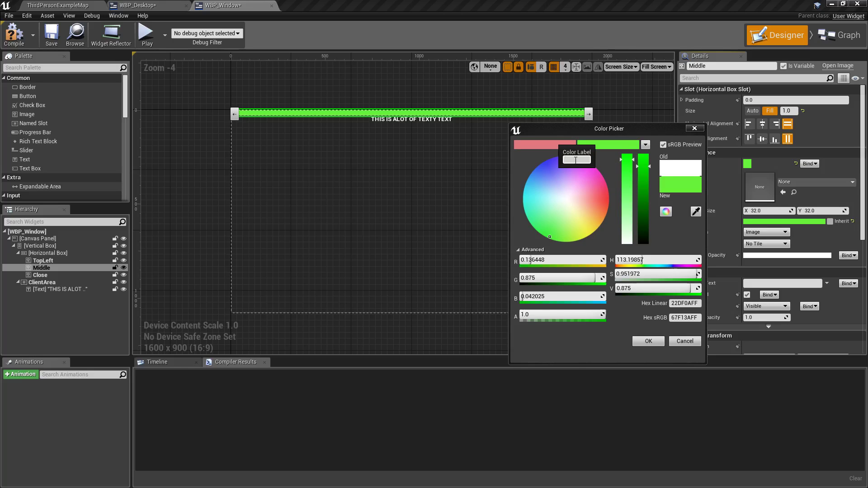
type("Awesome R")
key("Return")
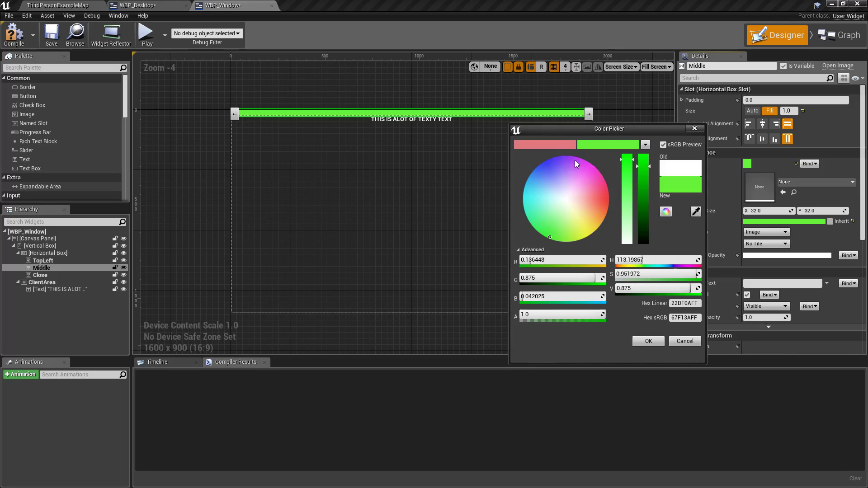
Step: Label the green theme colour swatch 'Cool Green' and close the Color Picker
right_click(601, 144)
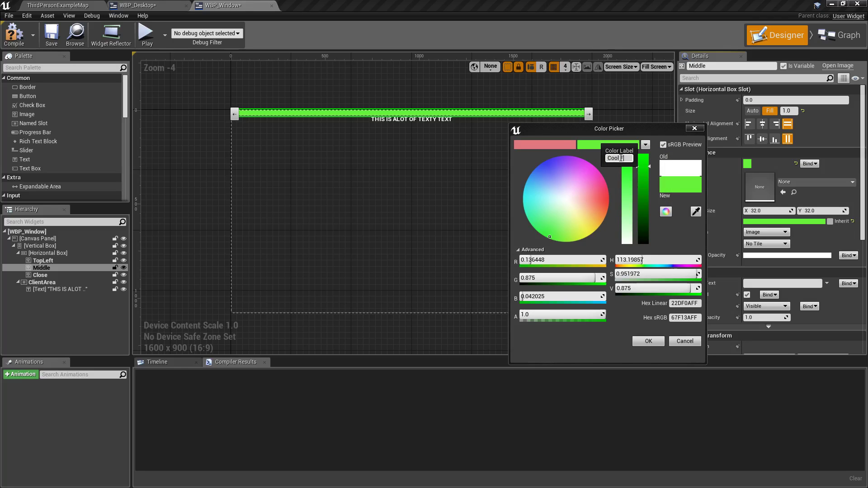
type("Cool Green")
key("Return")
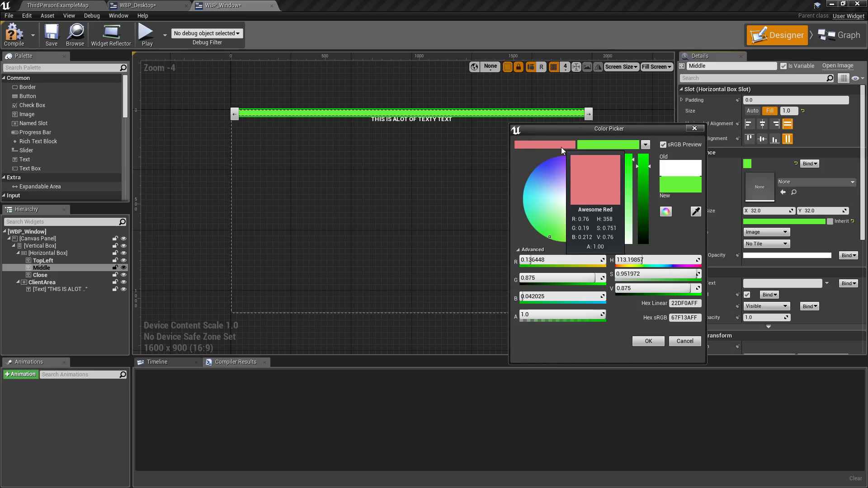
right_click(588, 145)
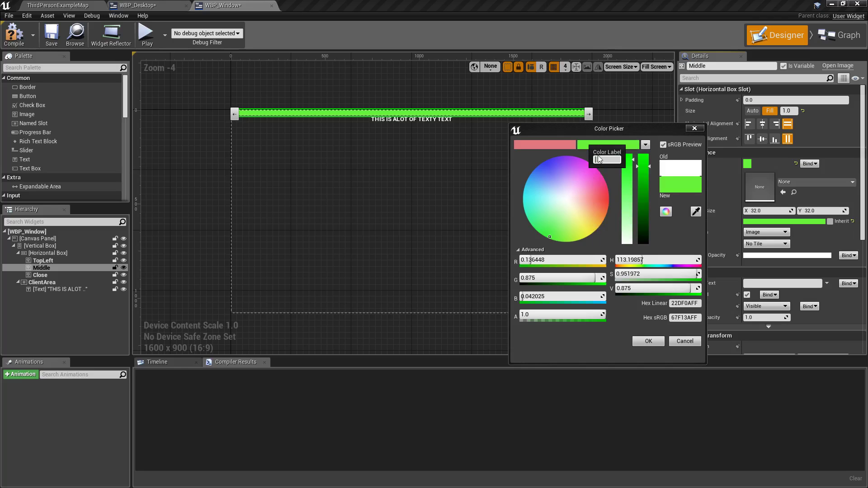
key("Escape")
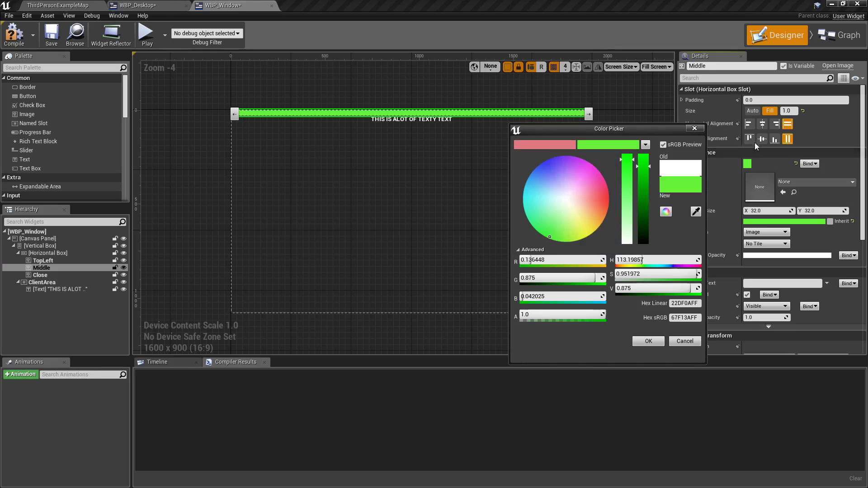
left_click(693, 129)
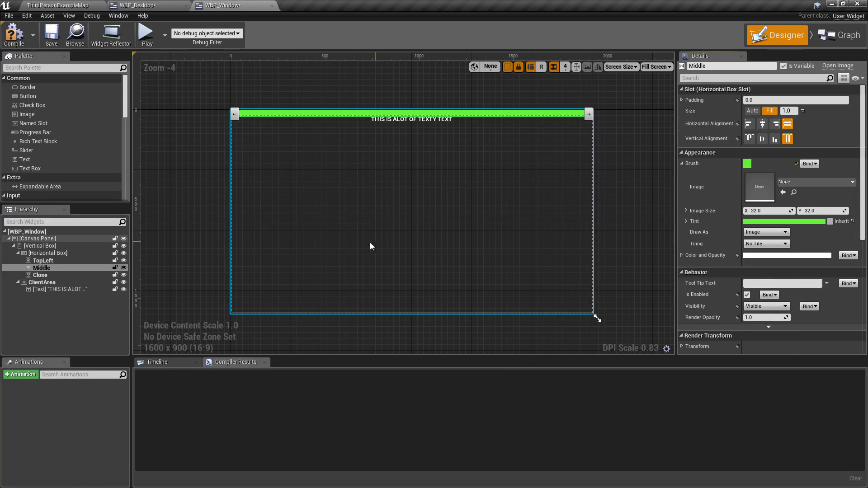
Step: In ThirdPersonExampleMap, select the near mannequin and open its ThirdPersonCharacter Blueprint
left_click(840, 34)
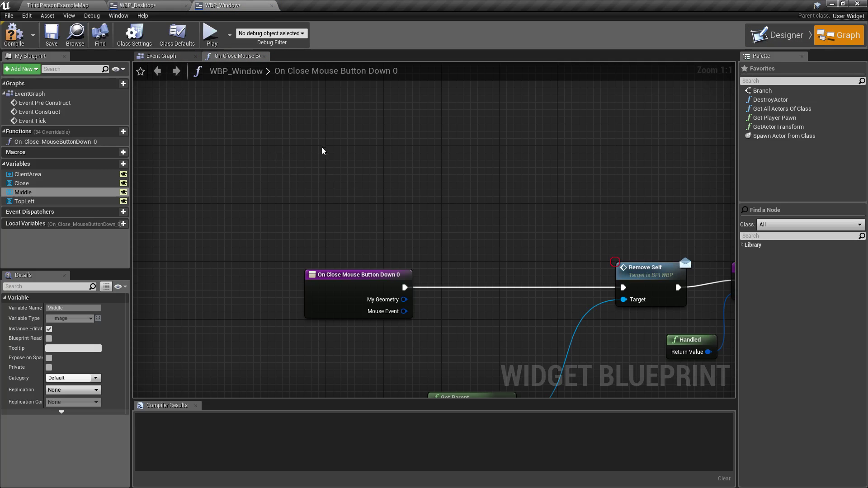
left_click(63, 5)
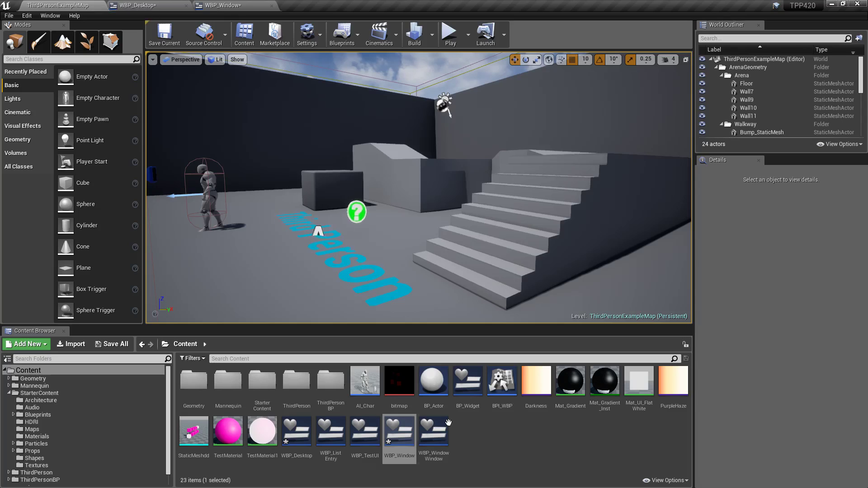
left_click_drag(314, 258, 331, 250)
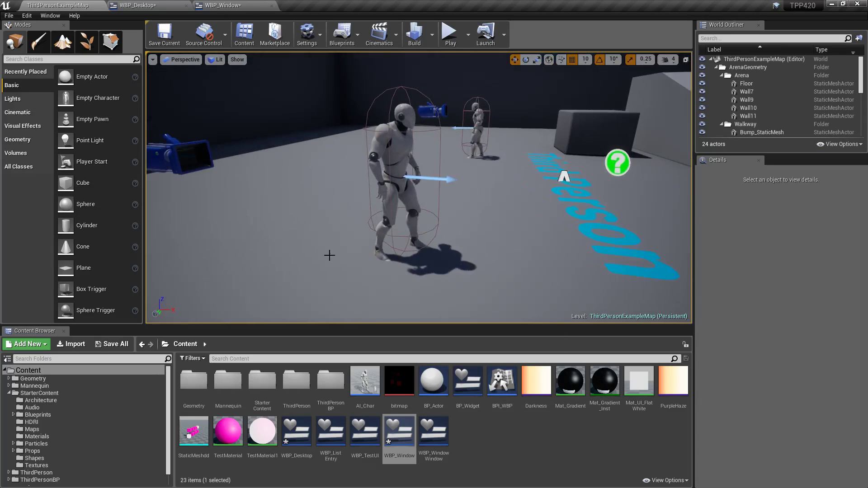
left_click(394, 203)
left_click(809, 135)
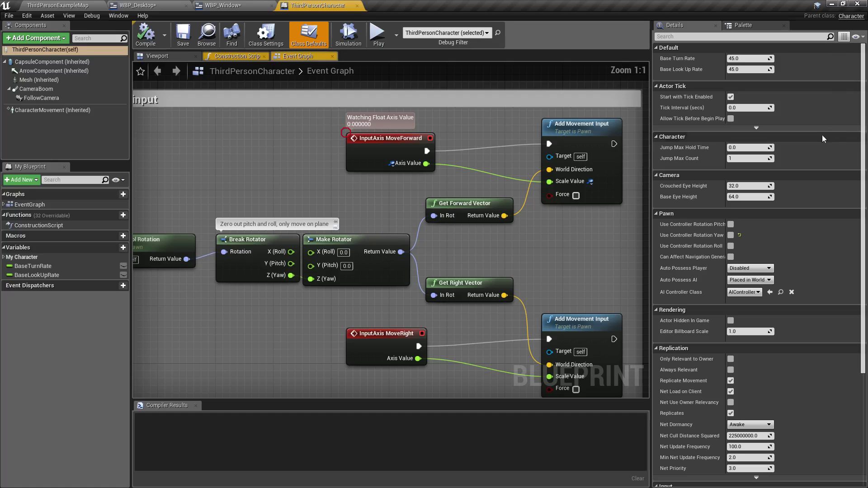
Step: Open the ConstructionScript graph, then return to the Event Graph zoomed out on the movement nodes
left_click(4, 204)
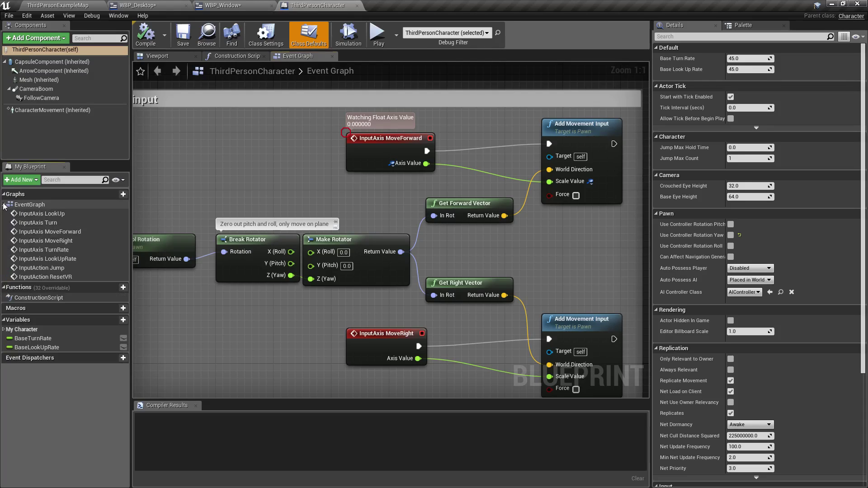
left_click(42, 213)
double_click(50, 297)
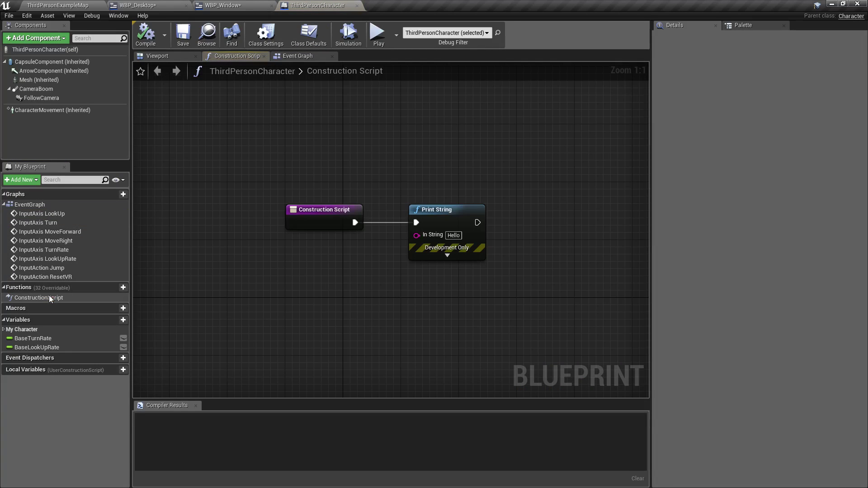
left_click(299, 56)
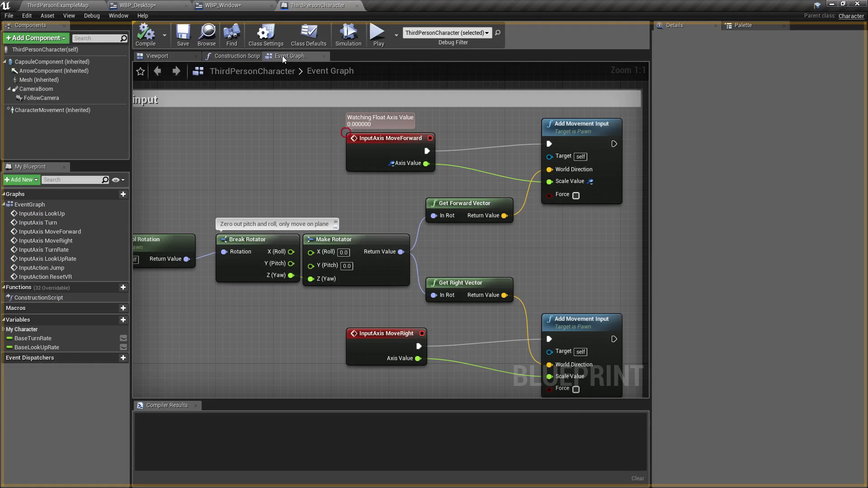
scroll(279, 171, "down", 3)
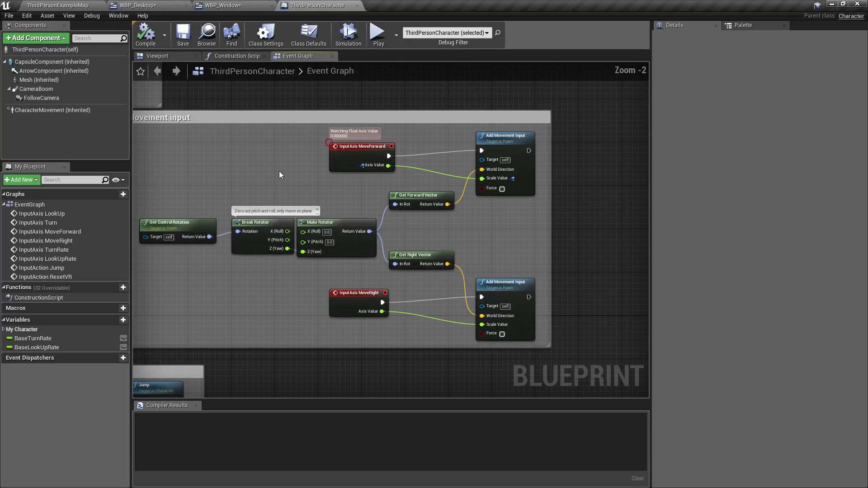
Step: Use Close Tabs to the Right on the Viewport tab to close both graph tabs
right_click(303, 55)
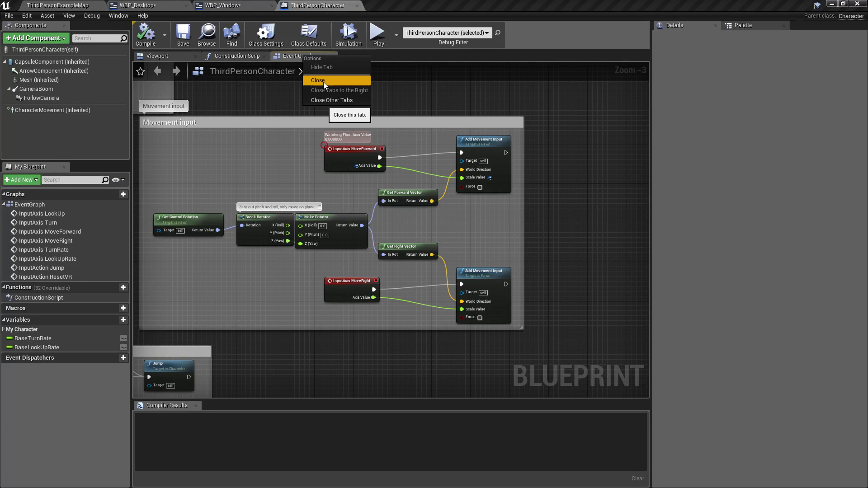
left_click(377, 62)
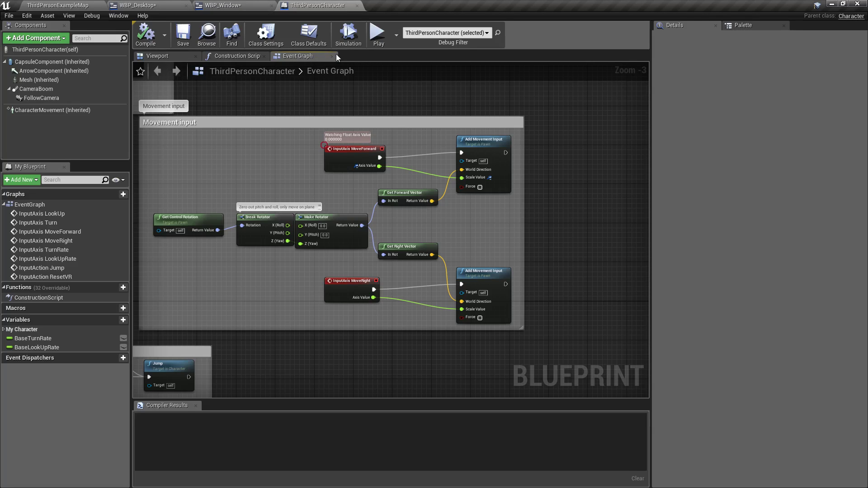
right_click(309, 56)
left_click(307, 56)
right_click(173, 55)
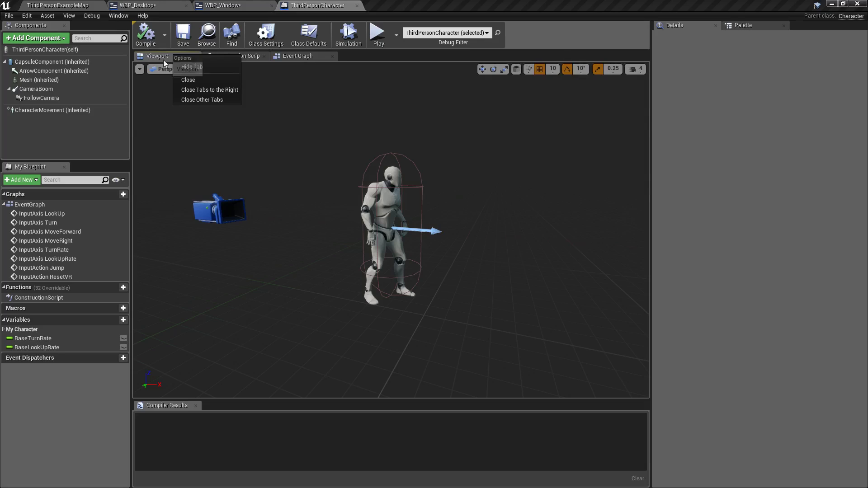
left_click(188, 90)
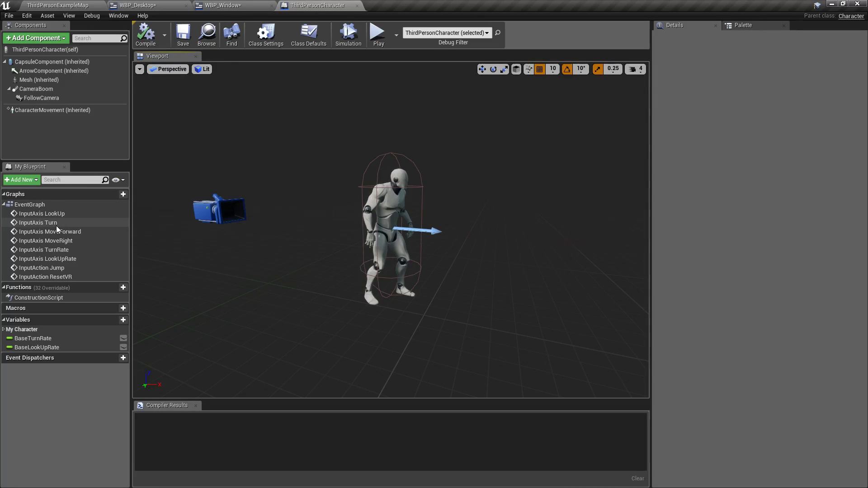
Step: Reopen the EventGraph, then open Window > Bookmarks and dock it beside My Blueprint
double_click(30, 204)
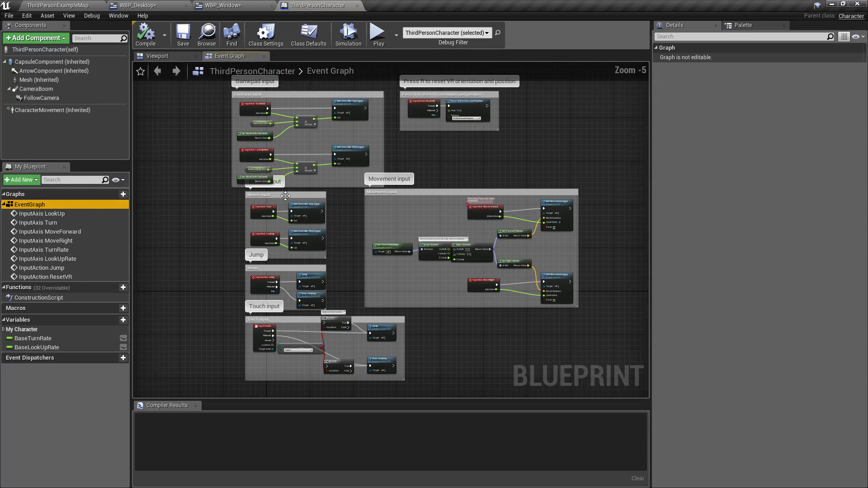
right_click_drag(210, 223, 250, 230)
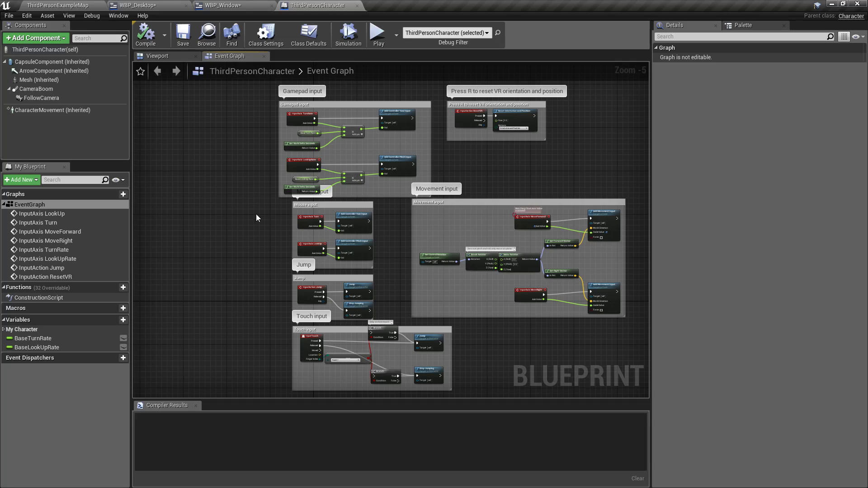
left_click(115, 19)
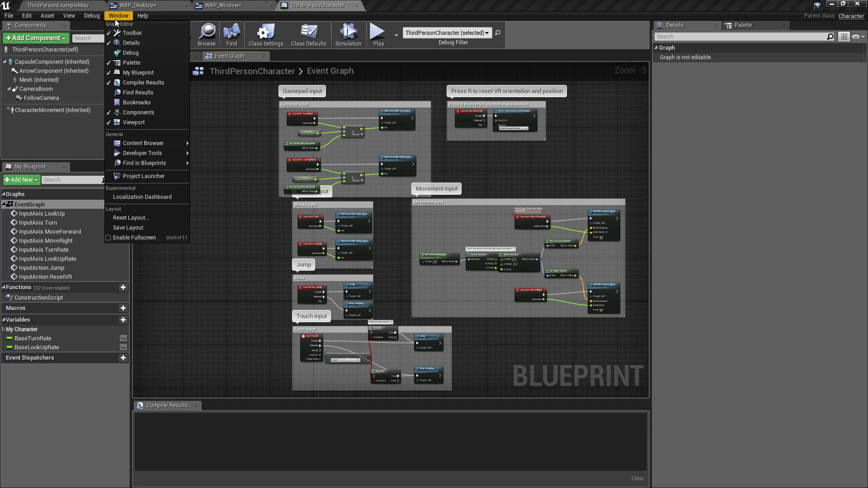
left_click(134, 102)
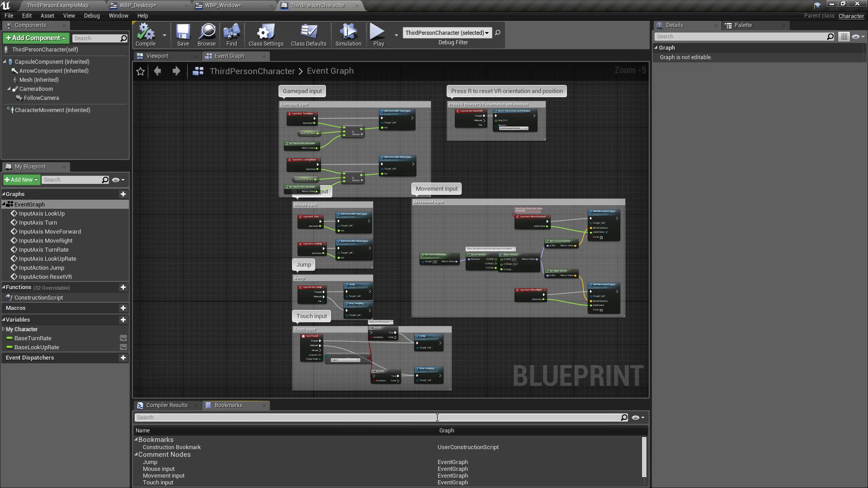
left_click_drag(244, 408, 91, 167)
left_click(46, 167)
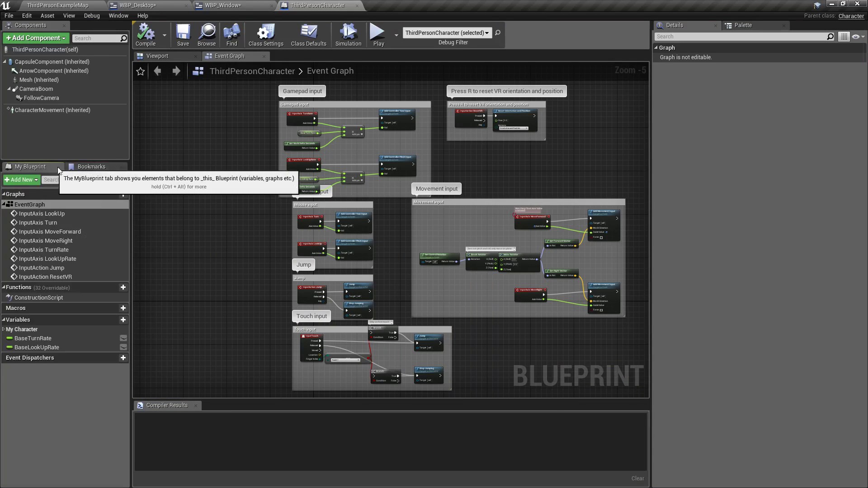
left_click(88, 166)
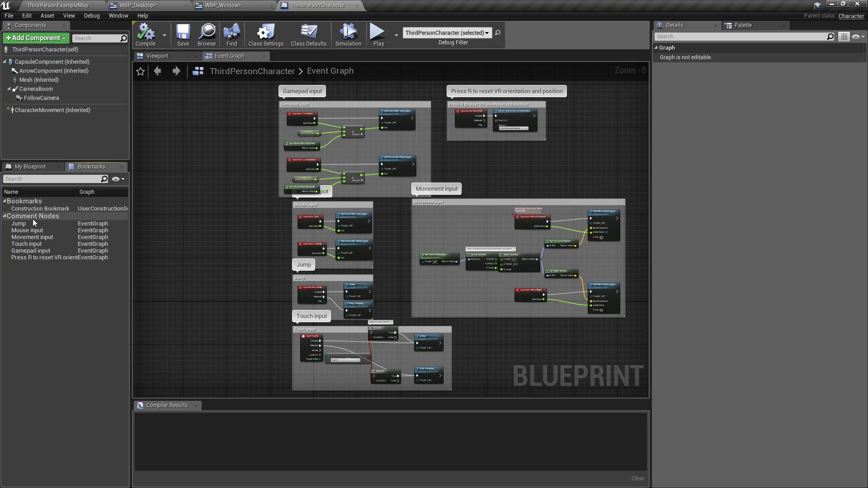
Step: Jump between the Touch, Mouse, Jump and Movement input comments from the Bookmarks list
left_click(37, 244)
left_click(36, 231)
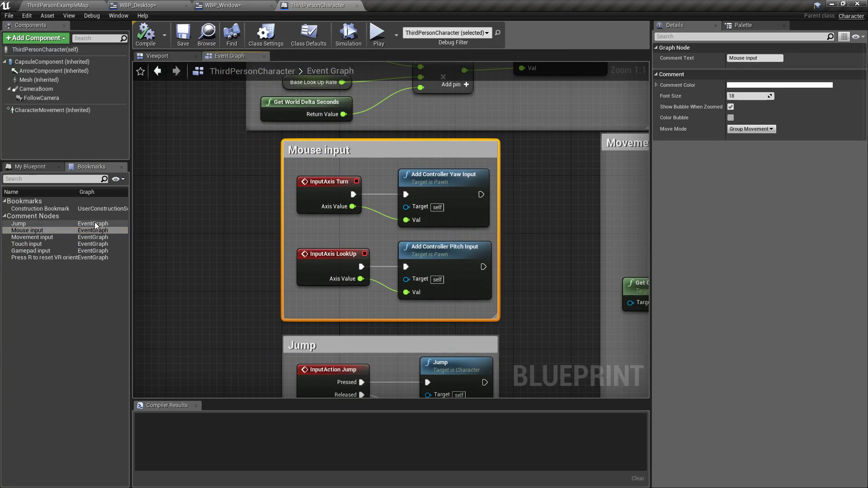
left_click(94, 224)
left_click(96, 238)
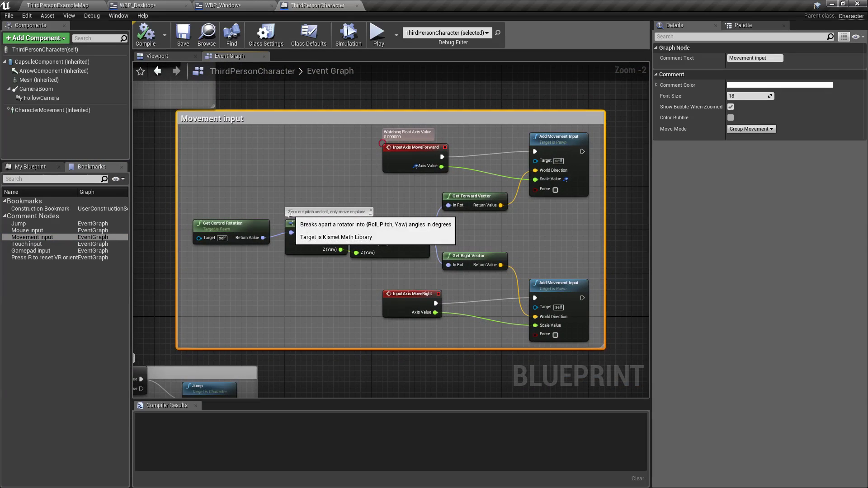
Step: Hide and re-show comment blocks in the list, then jump to the Construction Bookmark
left_click(118, 179)
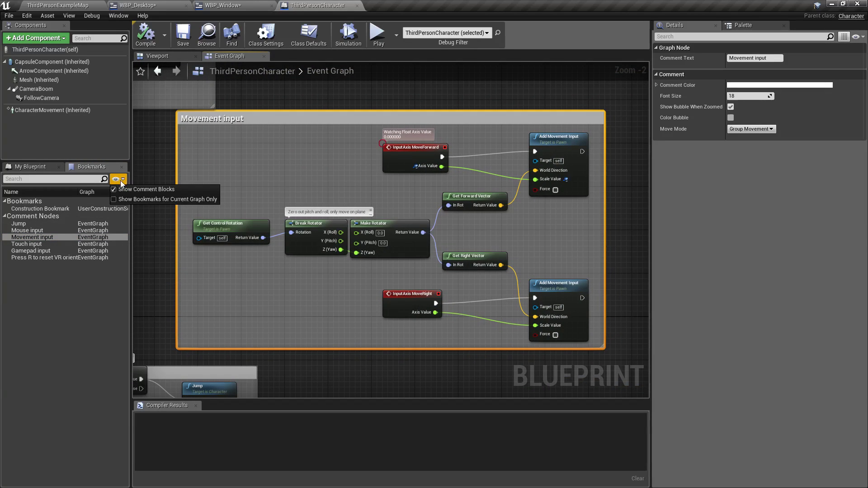
left_click(133, 190)
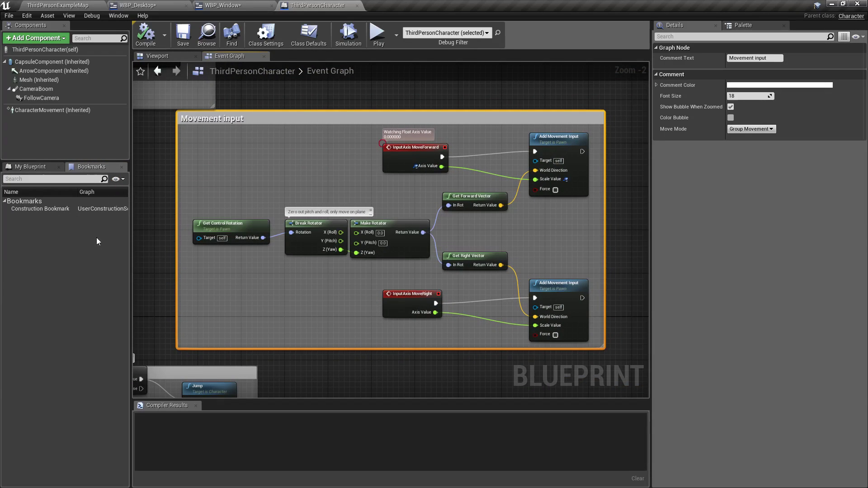
left_click(118, 179)
left_click(133, 190)
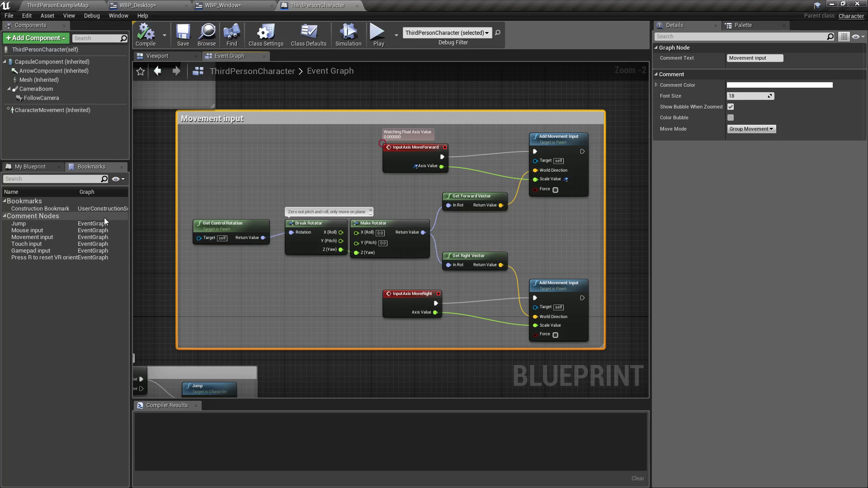
double_click(56, 209)
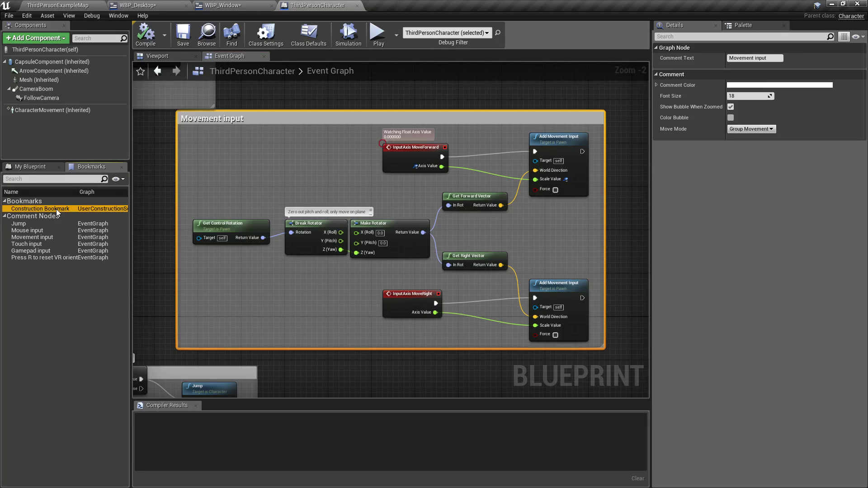
mouse_move(371, 171)
right_mouse_down()
mouse_move(356, 184)
mouse_move(374, 180)
right_mouse_up()
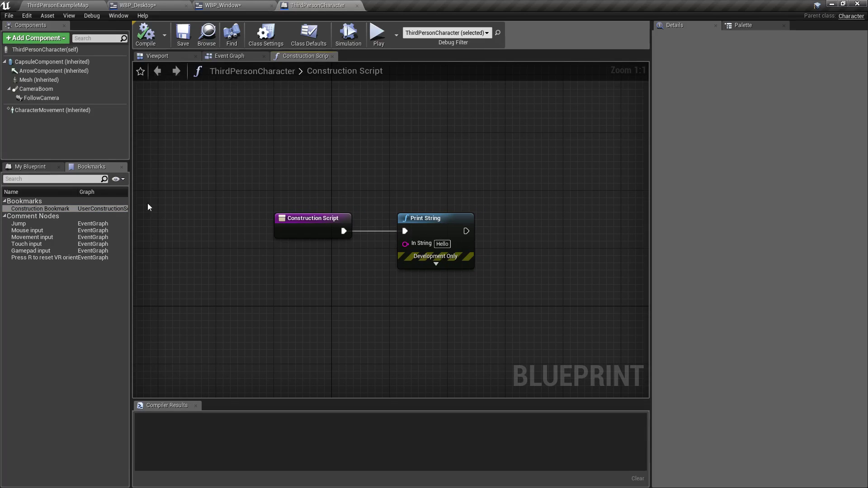
Step: Enable 'Show Bookmarks for Current Graph Only' and switch to the Event Graph
left_click(118, 179)
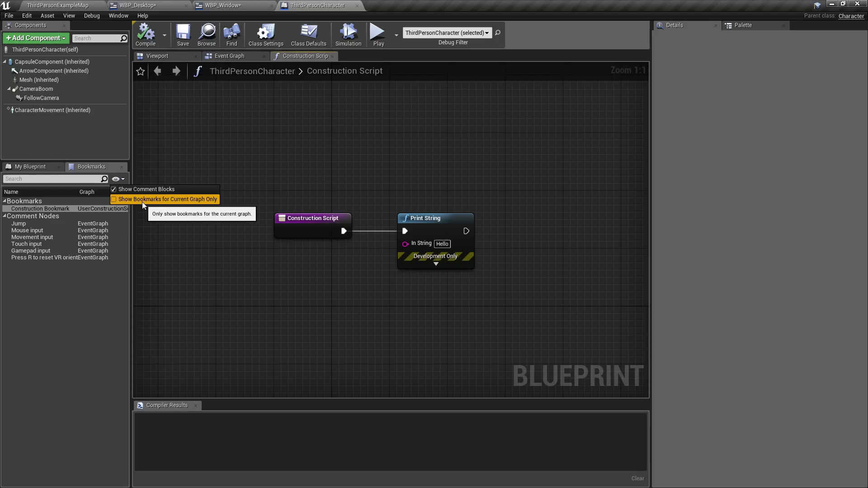
left_click(176, 200)
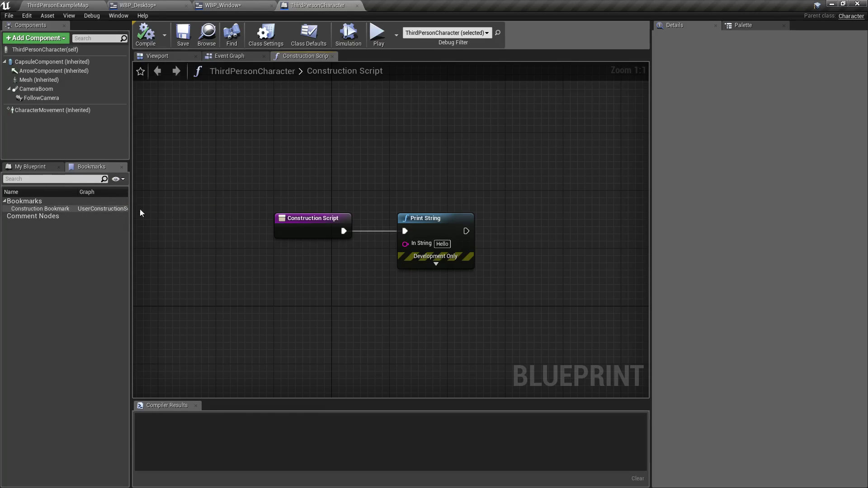
right_click_drag(420, 176, 407, 178)
left_click(244, 56)
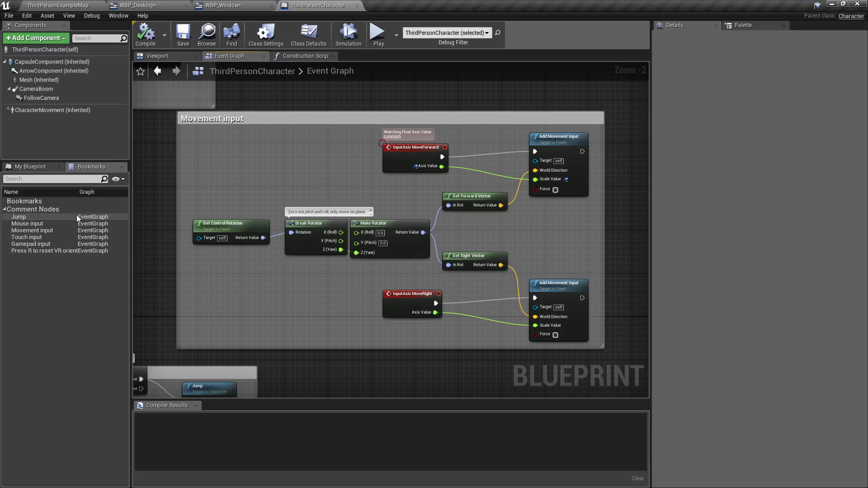
Step: Show bookmarks from every graph again and frame all Event Graph comment groups in view
left_click(117, 180)
left_click(128, 199)
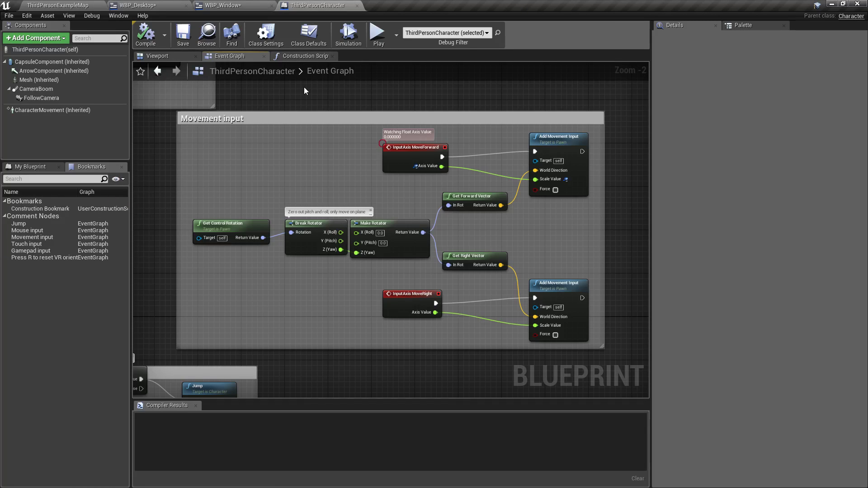
scroll(304, 88, "down", 4)
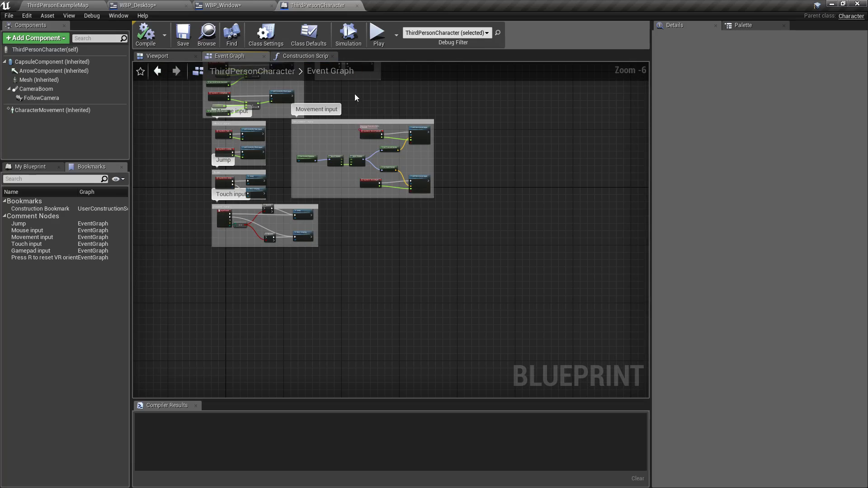
right_click_drag(358, 99, 403, 202)
scroll(357, 181, "up", 4)
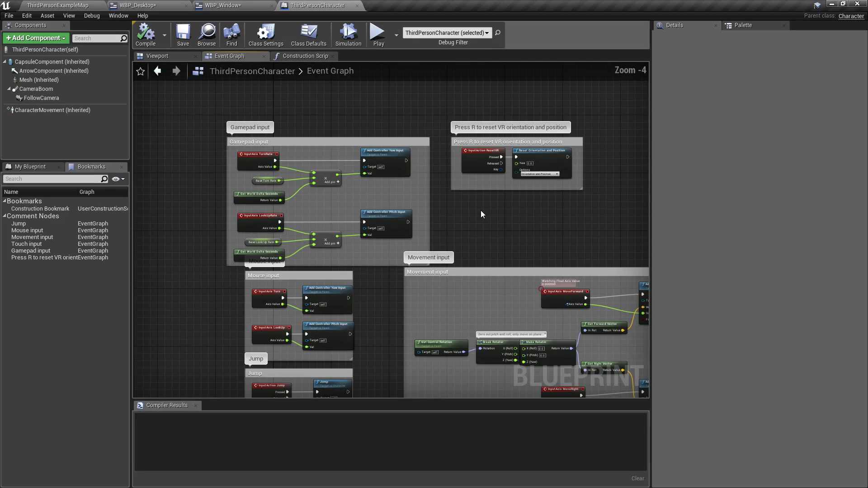
scroll(480, 210, "down", 1)
scroll(440, 156, "down", 1)
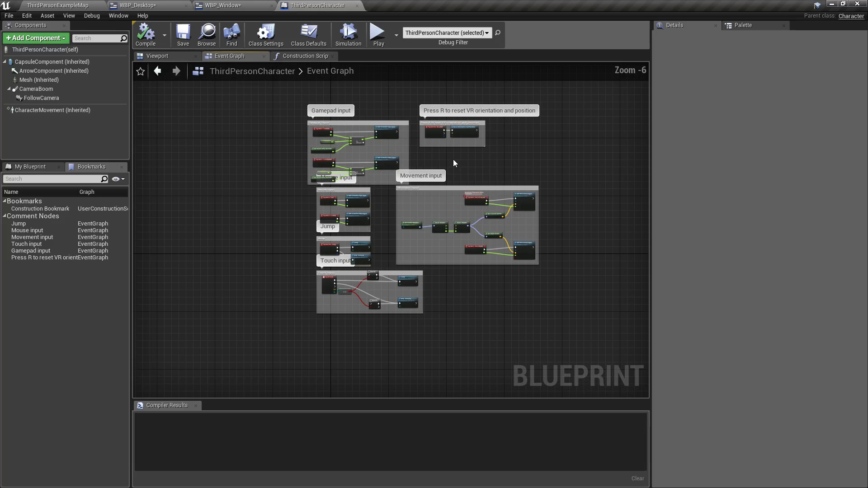
mouse_move(453, 159)
right_mouse_down()
mouse_move(419, 176)
mouse_move(457, 160)
right_mouse_up()
scroll(420, 177, "up", 1)
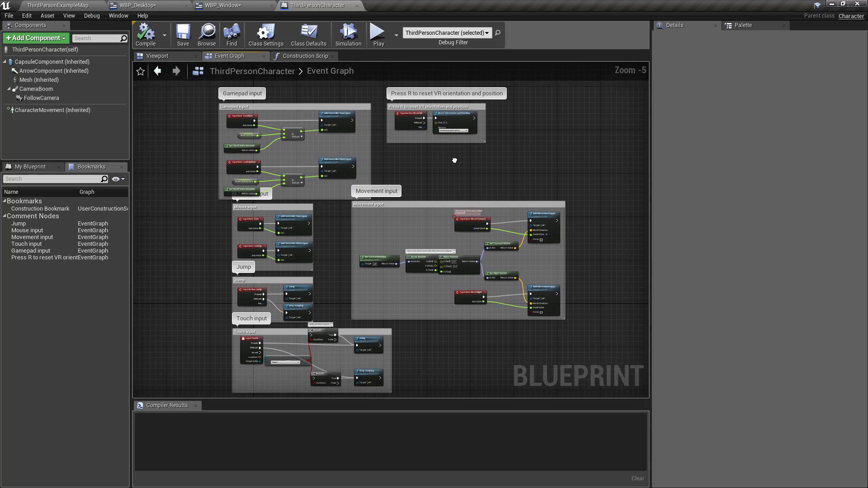
Step: Add an 'Entire Graph' bookmark of this view, test it, then open the Construction Script
left_click(140, 72)
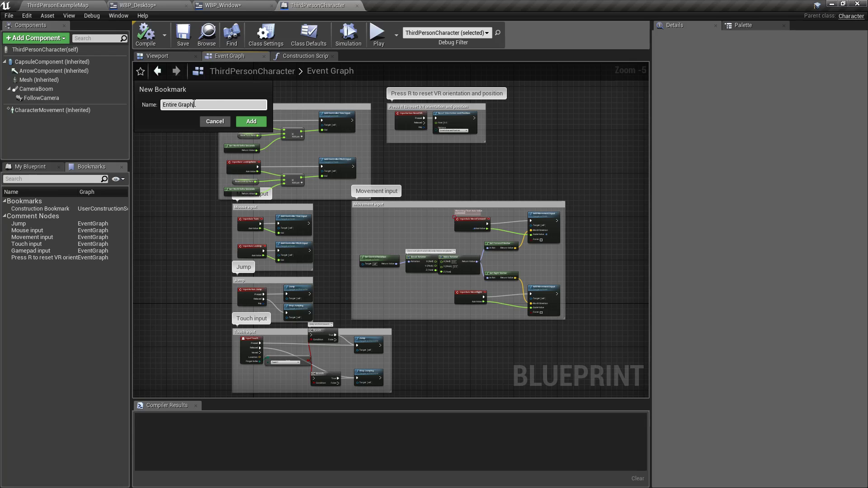
key("Return")
left_click(30, 217)
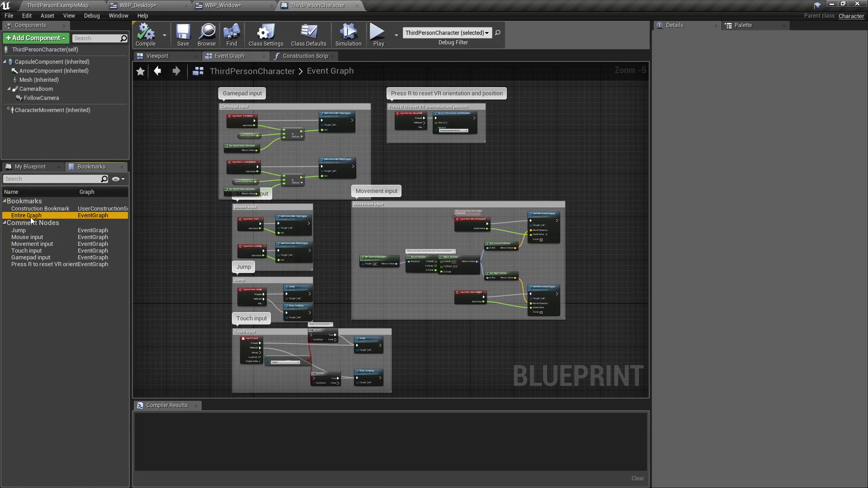
left_click(72, 237)
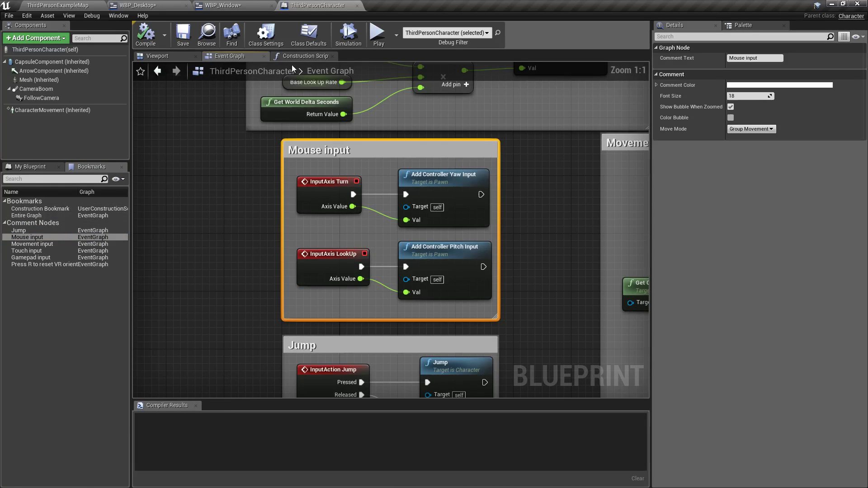
left_click(302, 56)
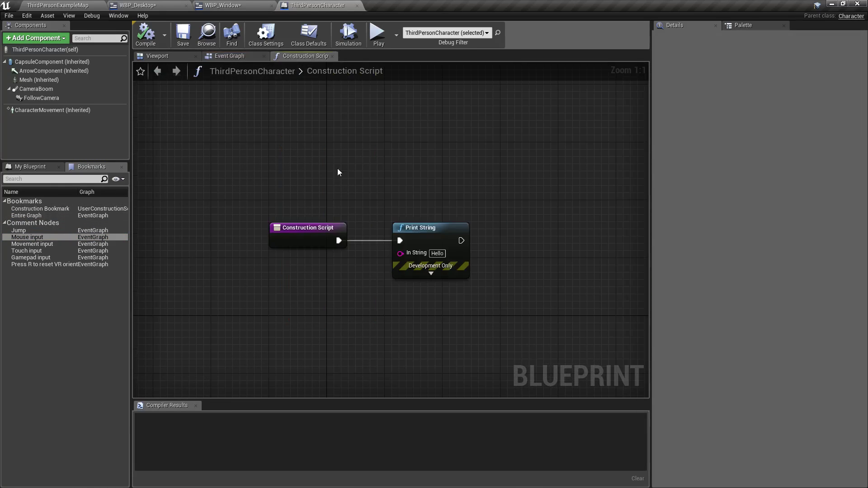
Step: Jump to the 'Entire Graph' bookmark and zoom out to -6 to show every comment group
left_click(31, 216)
scroll(329, 253, "down", 1)
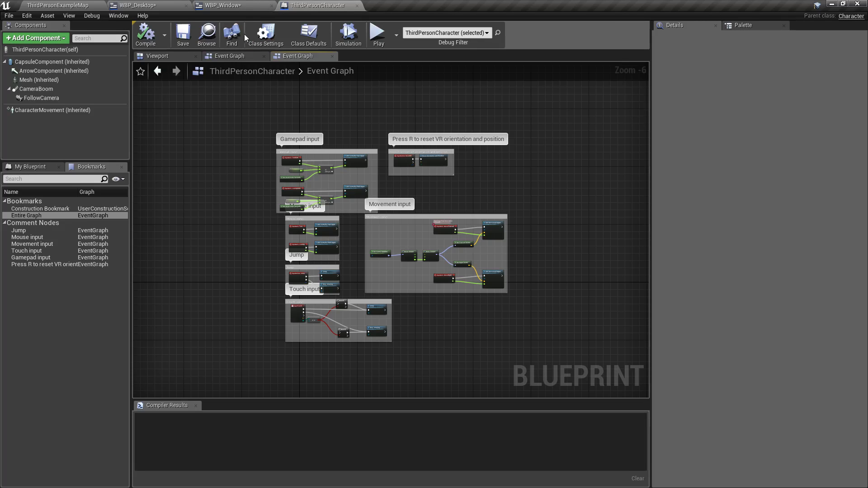
Step: Close the WBP_Window, ThirdPersonCharacter and WBP_Desktop tabs, then reopen ThirdPersonCharacter
left_click(272, 5)
left_click(272, 6)
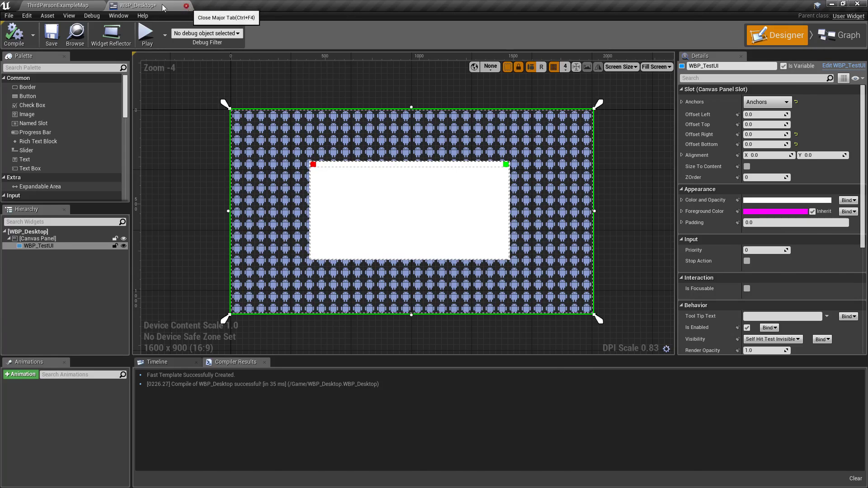
left_click(186, 6)
left_click(835, 132)
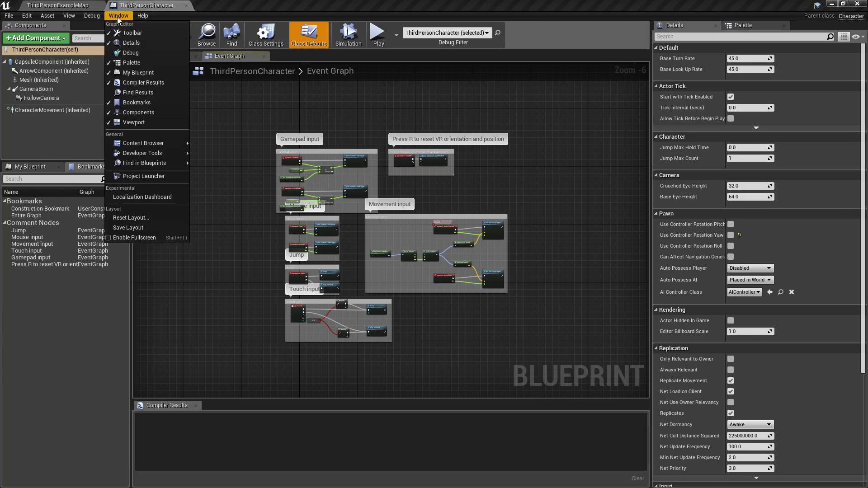
Step: Open Window > Debug, dock it beside the Event Graph, and select InputAxis MoveForward
left_click(118, 18)
left_click(131, 53)
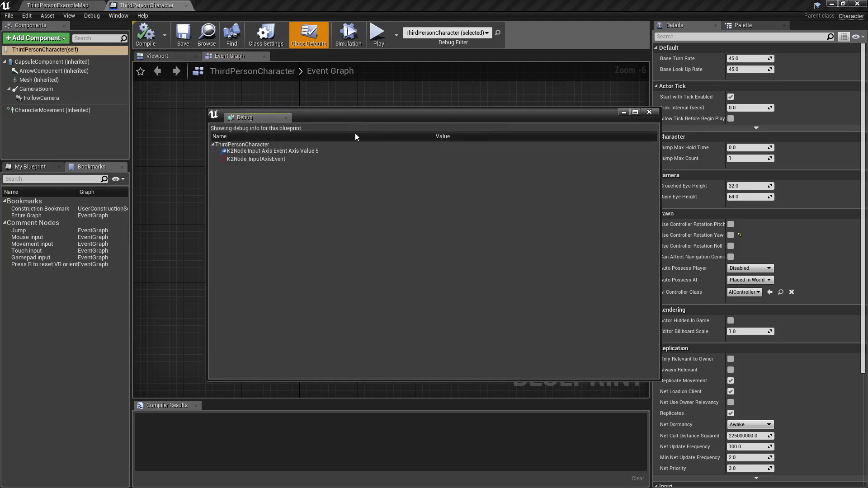
left_click_drag(359, 115, 322, 117)
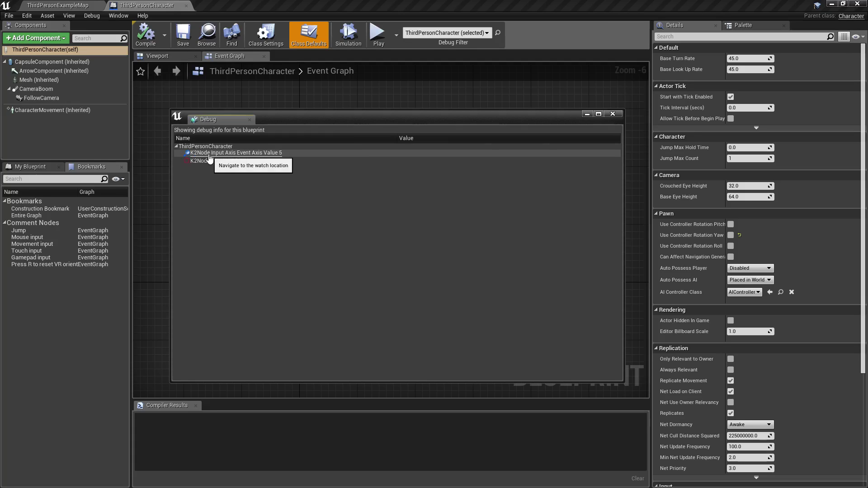
left_click_drag(228, 121, 294, 56)
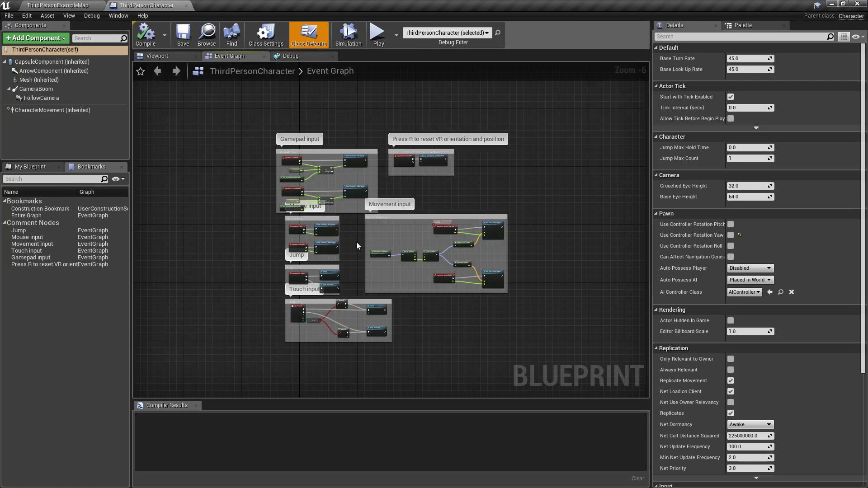
scroll(419, 170, "up", 6)
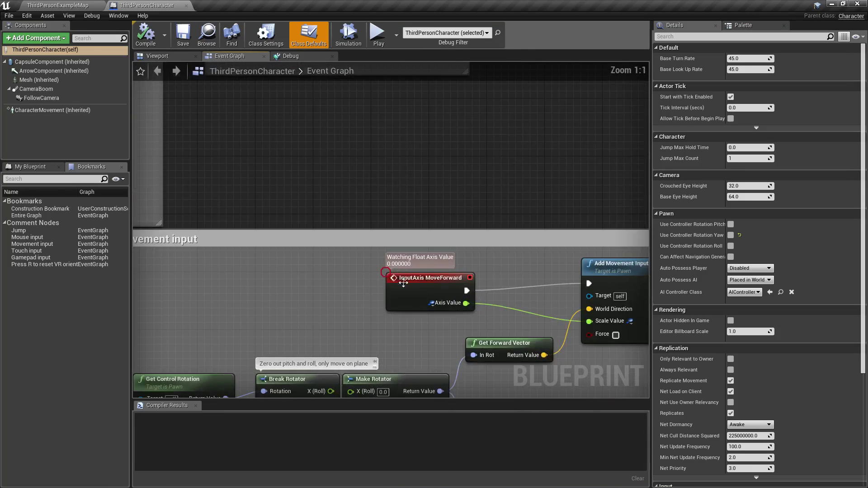
left_click(402, 282)
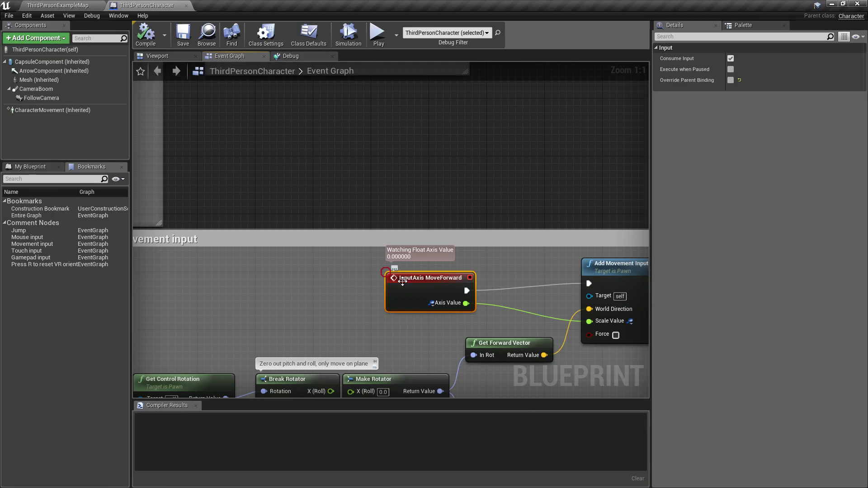
Step: Check the Debug list, then stop watching MoveForward's Axis Value pin
left_click(292, 57)
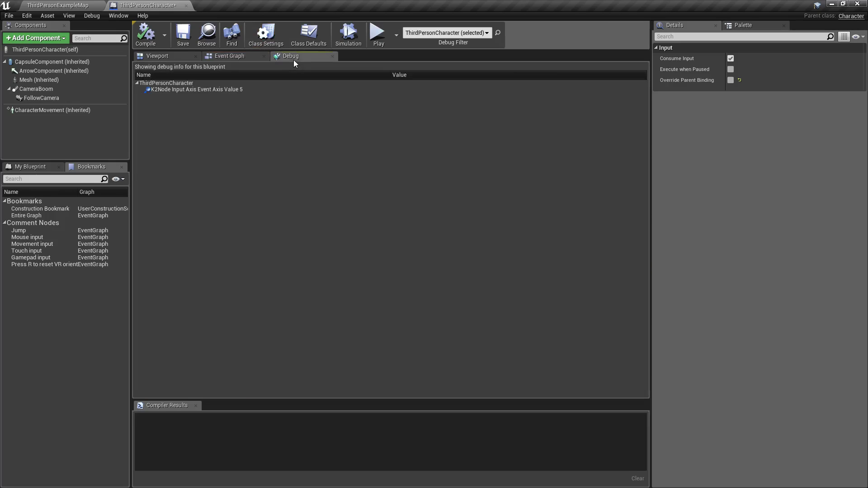
left_click(228, 56)
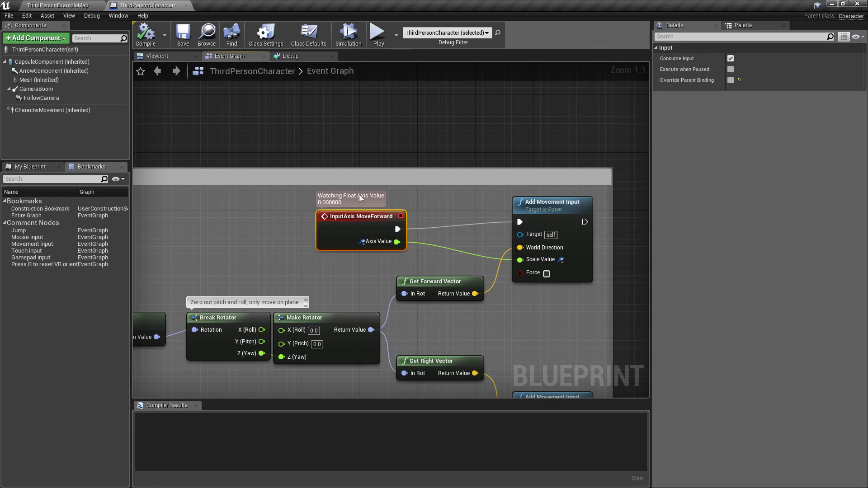
mouse_move(385, 243)
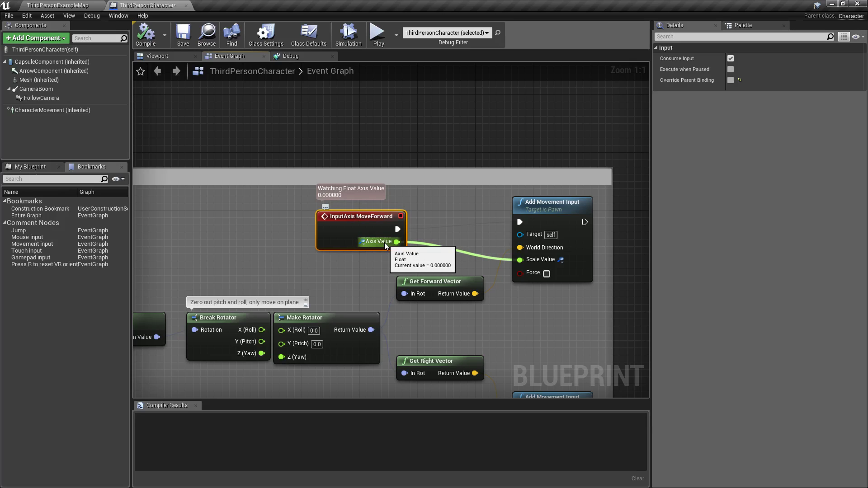
right_click(384, 244)
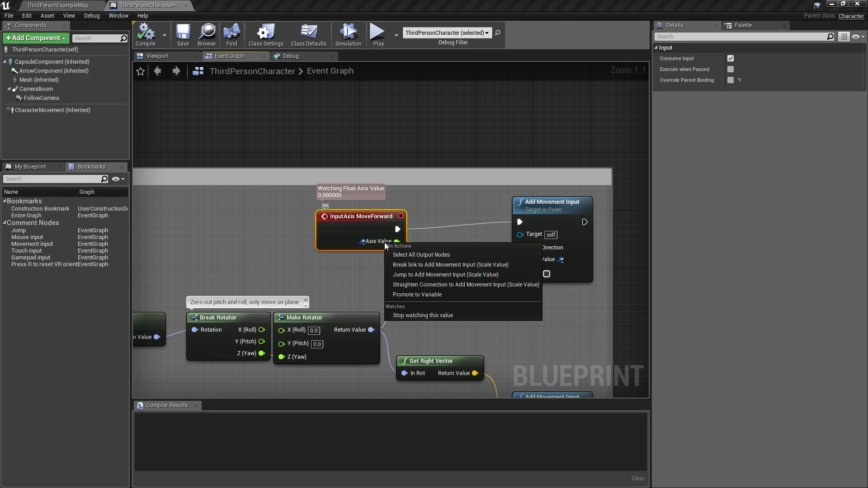
left_click(416, 315)
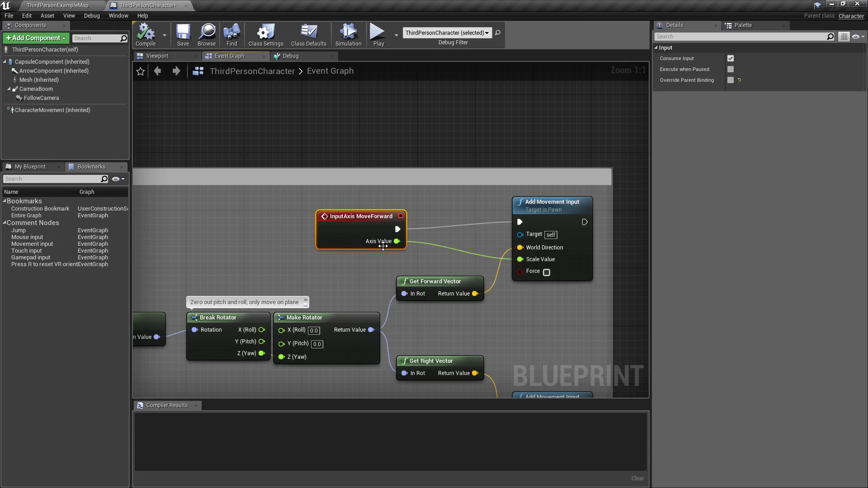
Step: Watch MoveForward's Axis Value again plus MoveRight's, and check both in the Debug tab
right_click(381, 244)
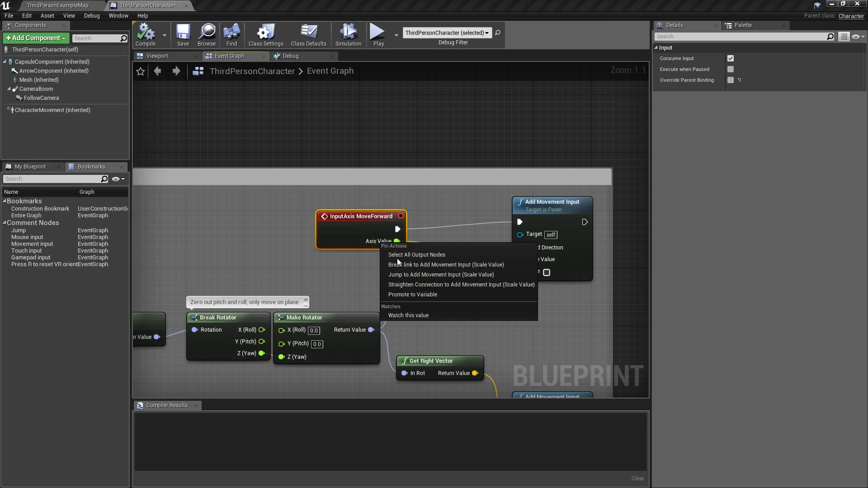
left_click(401, 316)
right_click_drag(420, 389, 411, 299)
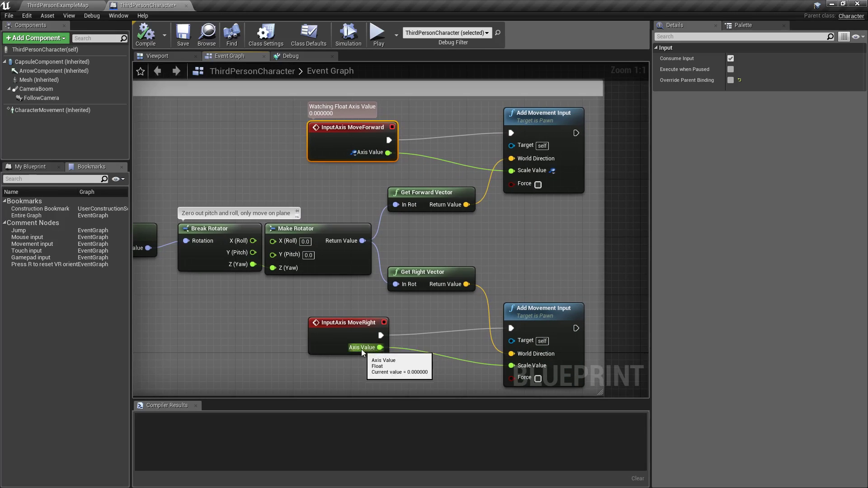
right_click(372, 348)
left_click(384, 418)
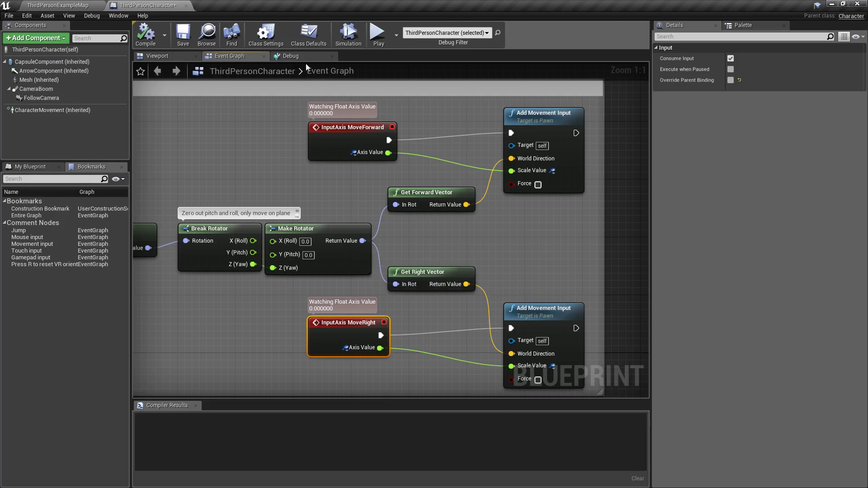
left_click(294, 55)
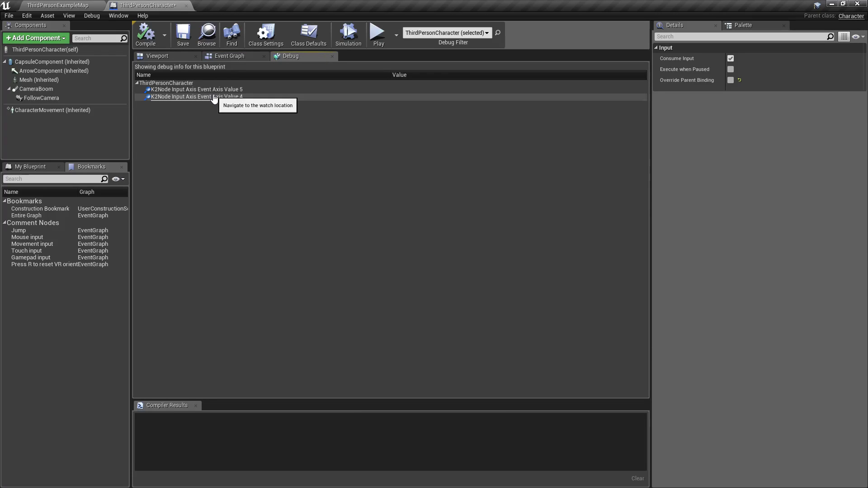
Step: Stop the standalone game preview and start a Play session in the editor
left_click(374, 38)
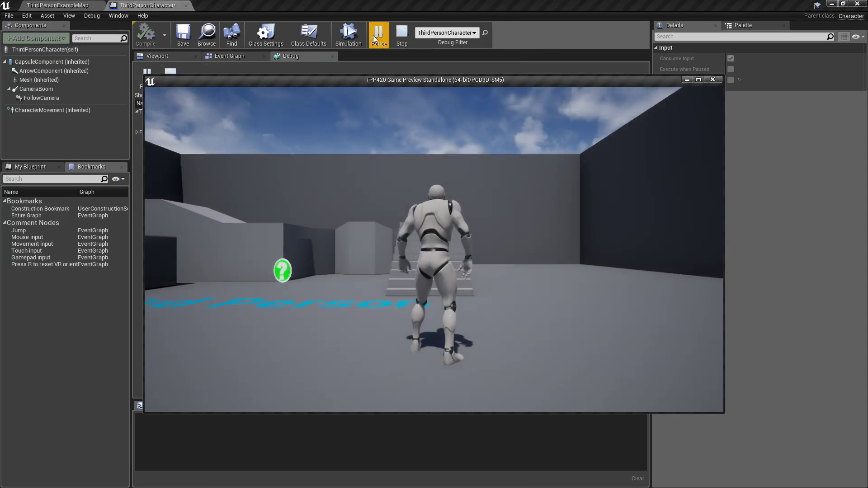
left_click(401, 36)
left_click(450, 34)
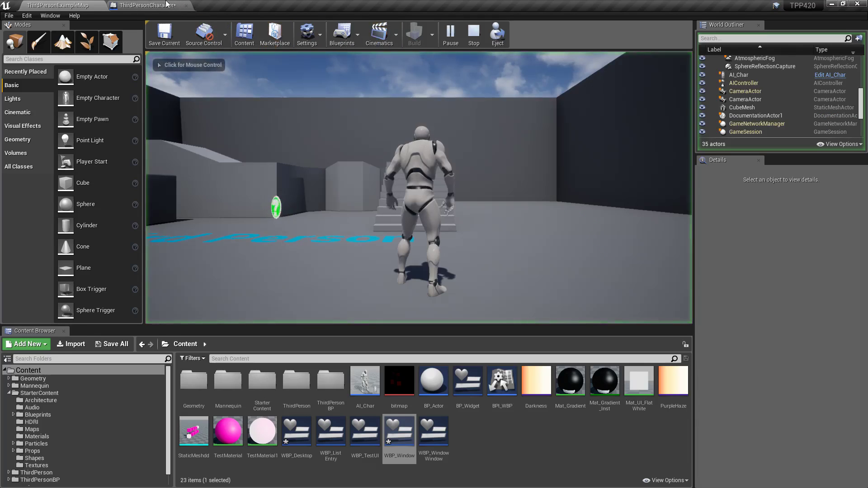
Step: Tear the Debug tab out, then dock it back beside the Event Graph tab
left_click_drag(286, 59, 859, 253)
left_click(95, 7)
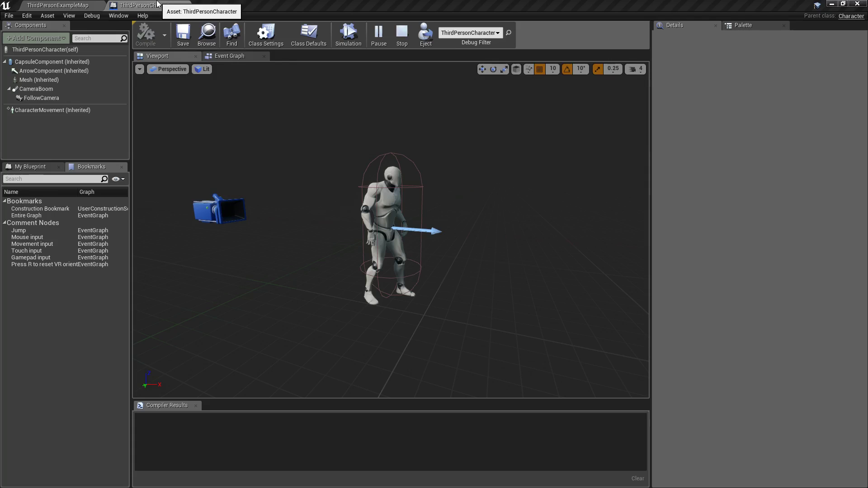
left_click(163, 5)
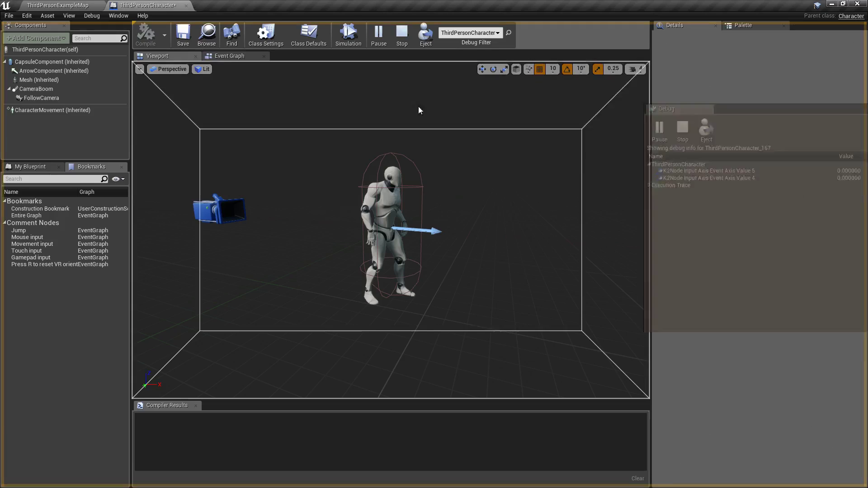
left_click(67, 4)
left_click(147, 5)
left_click_drag(448, 157, 295, 61)
Step: Float the ThirdPersonCharacter Blueprint in a taller window, widen the watched-values column, and walk the character
left_click_drag(148, 5, 533, 67)
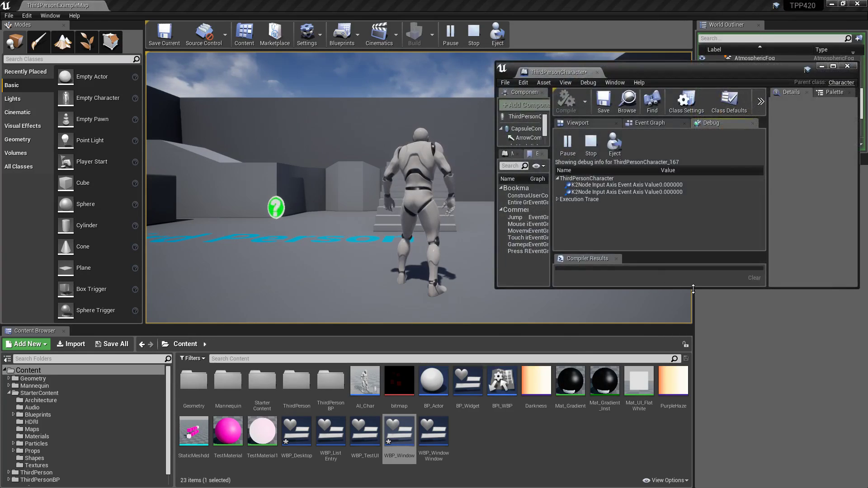
left_click_drag(699, 287, 700, 427)
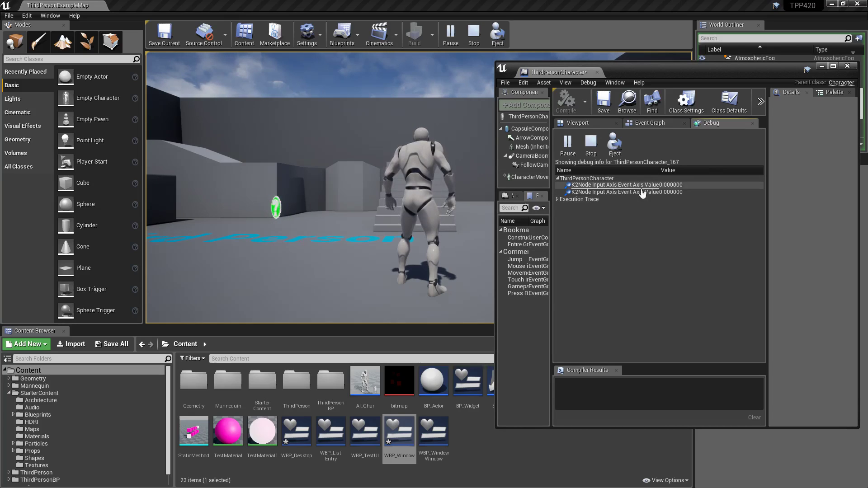
left_click_drag(658, 170, 699, 168)
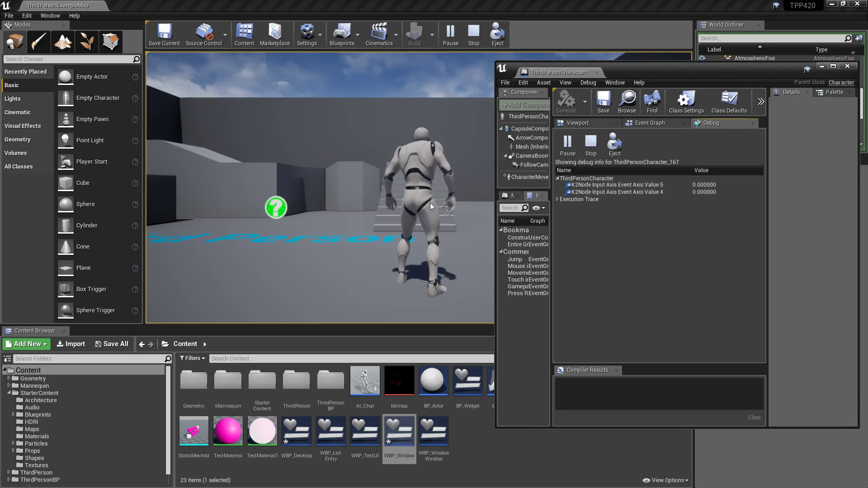
left_click(475, 194)
key("a")
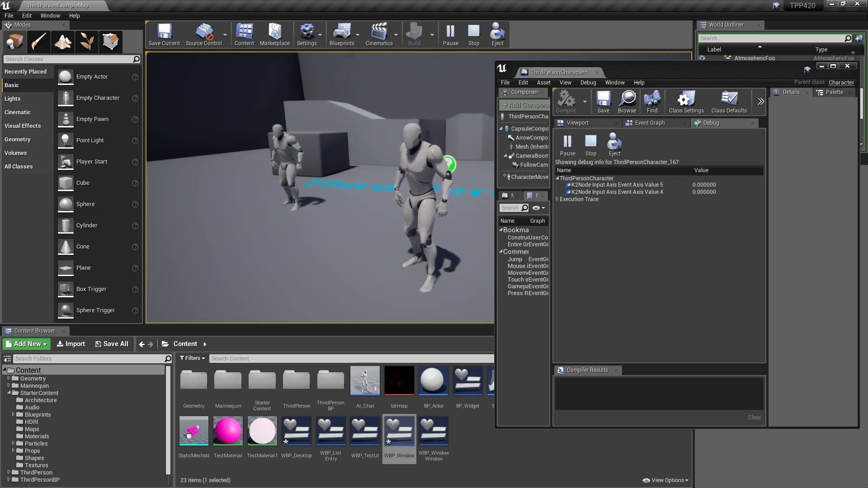
Step: Free the mouse with Shift+F1, expand Execution Trace, widen the Blueprint window and narrow the Name column
key("shift+F1")
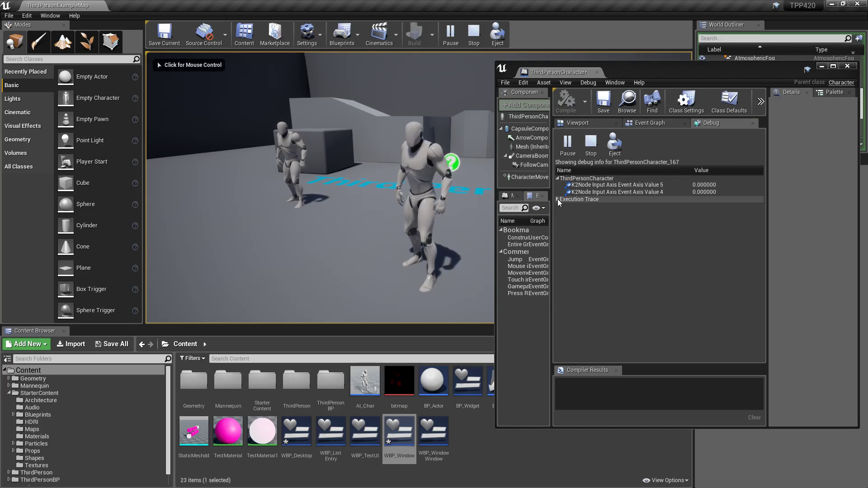
left_click(557, 199)
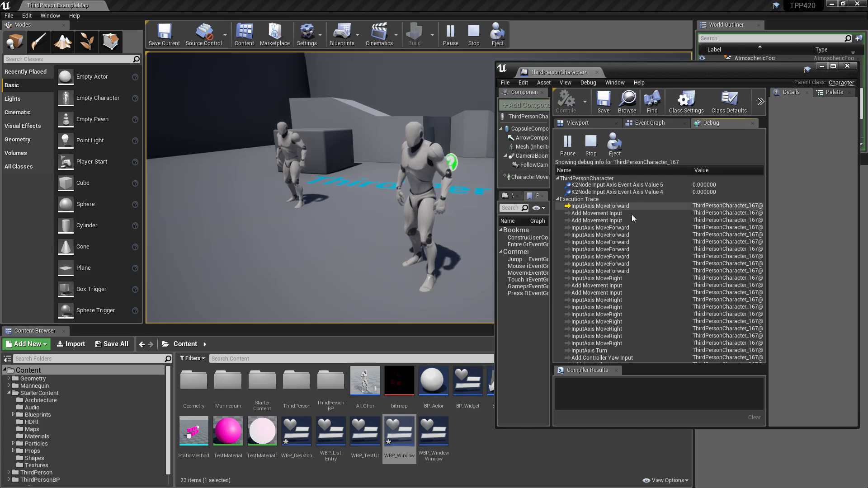
left_click_drag(496, 232, 392, 232)
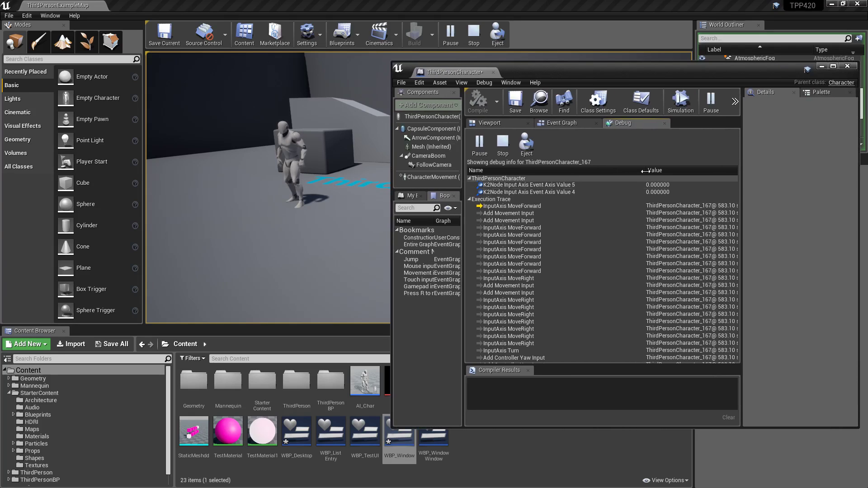
left_click_drag(645, 172, 611, 172)
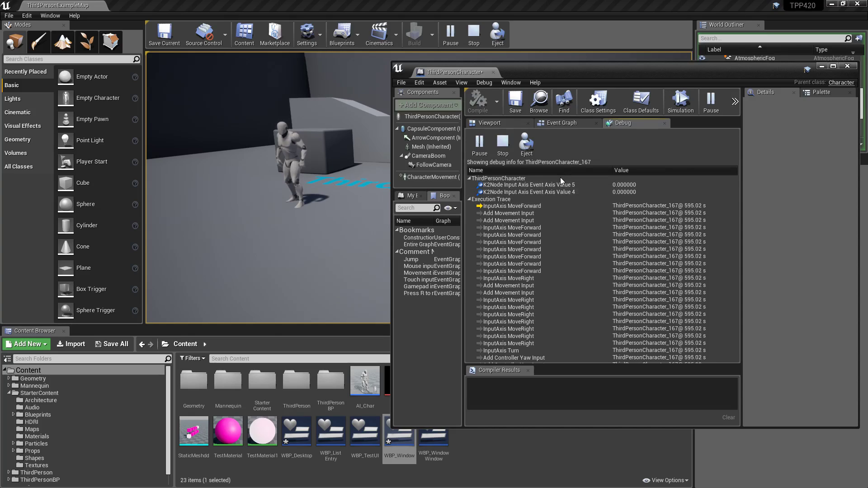
Step: Look over the simulating Event Graph's Gamepad, Mouse and Movement input sections
left_click(560, 122)
right_click_drag(655, 259, 552, 207)
scroll(552, 207, "up", 3)
scroll(536, 237, "down", 3)
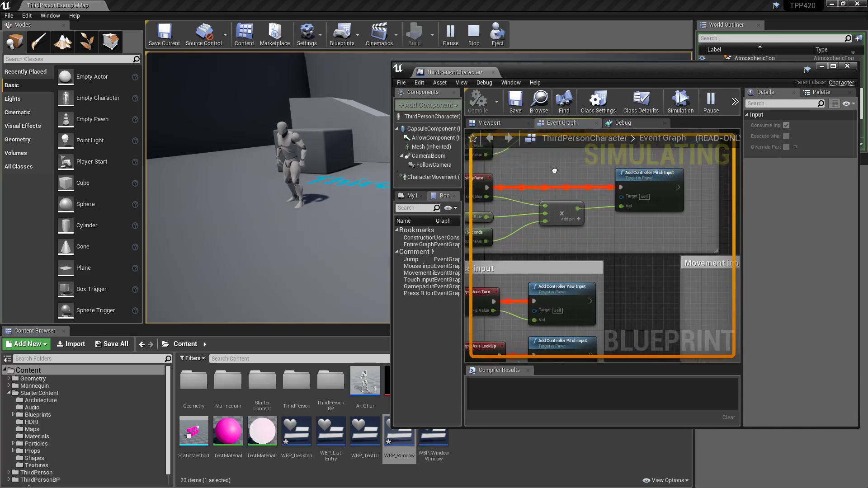
right_click_drag(536, 237, 565, 194)
scroll(567, 250, "up", 3)
scroll(567, 250, "down", 3)
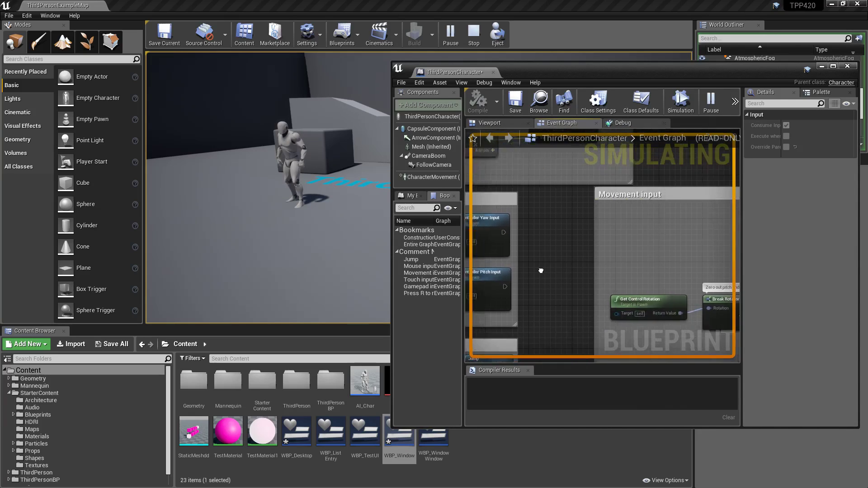
right_click_drag(523, 269, 678, 281)
scroll(624, 246, "up", 3)
right_click_drag(623, 246, 608, 255)
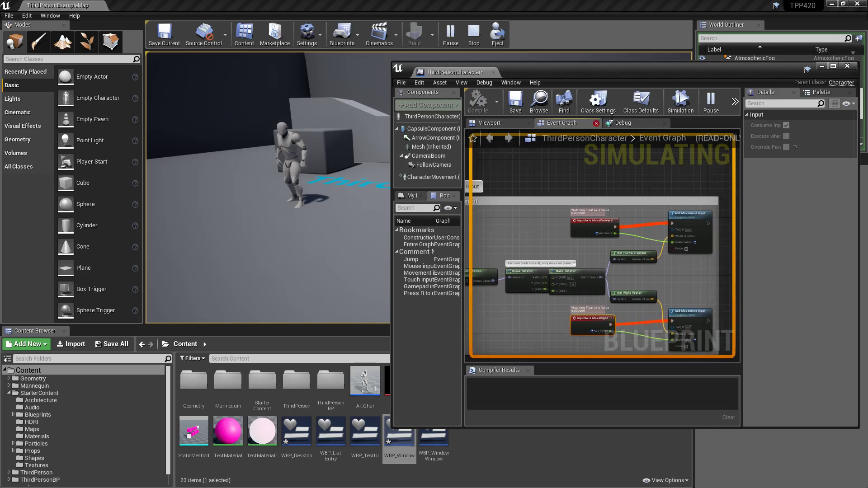
Step: Back in the Debug tab, walk the character with S and A, then release the mouse
left_click(632, 123)
left_click(359, 235)
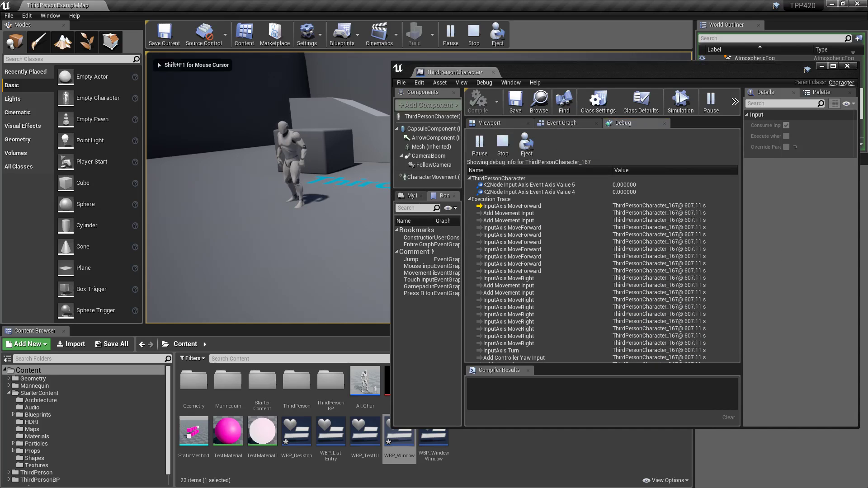
key("s")
key("a")
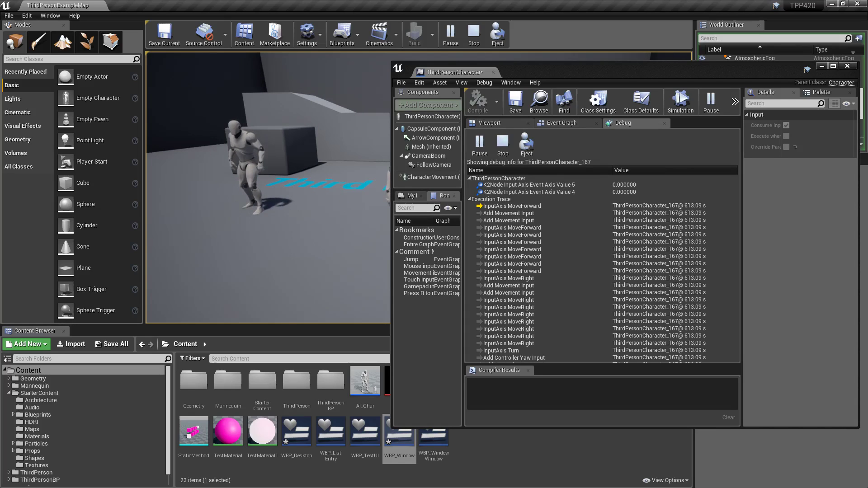
key("shift+F1")
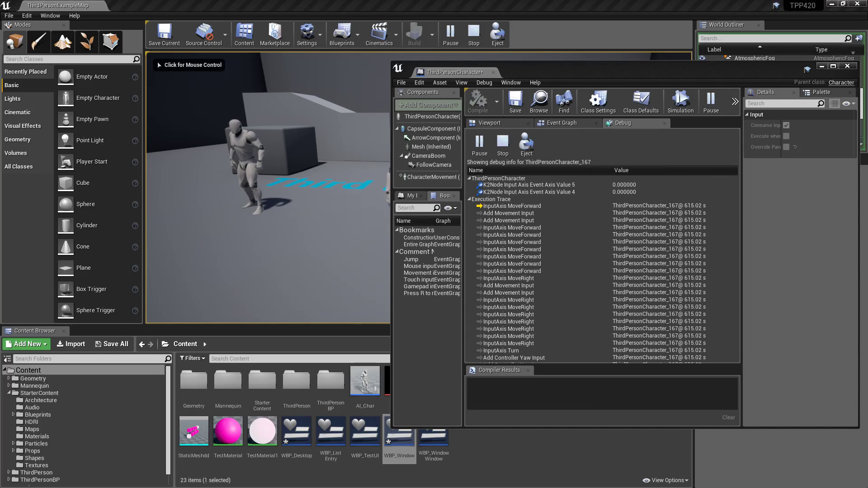
Step: Set an F9 breakpoint on InputAxis MoveForward in the Event Graph
left_click(553, 123)
key("F9")
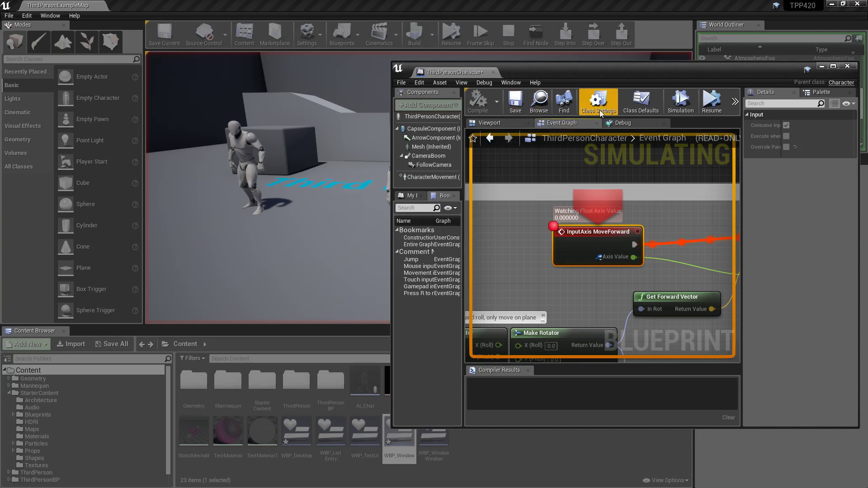
left_click(623, 123)
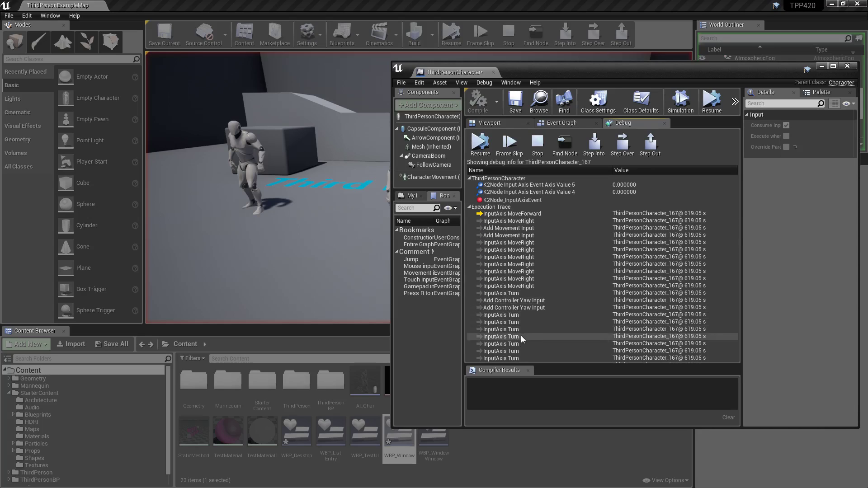
Step: Jump to InputAxis MoveRight from a trace entry, re-dock the Blueprint editor, and tear out the Debug panel
left_click(518, 223)
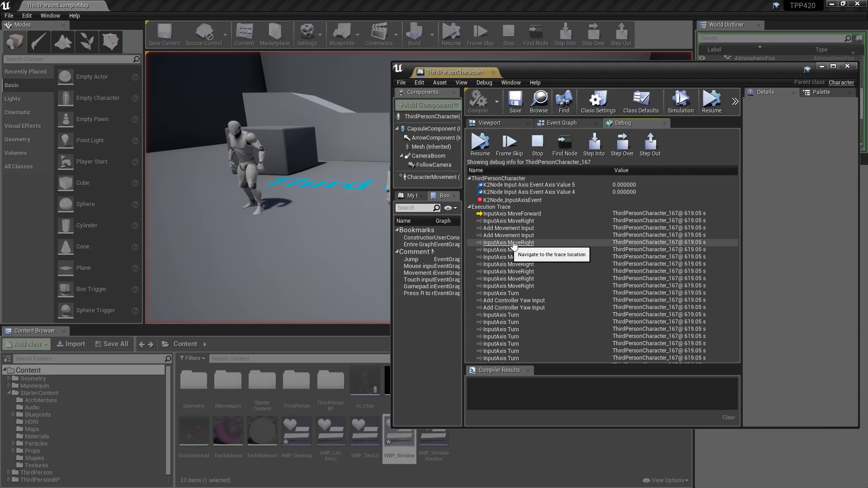
left_click(508, 243)
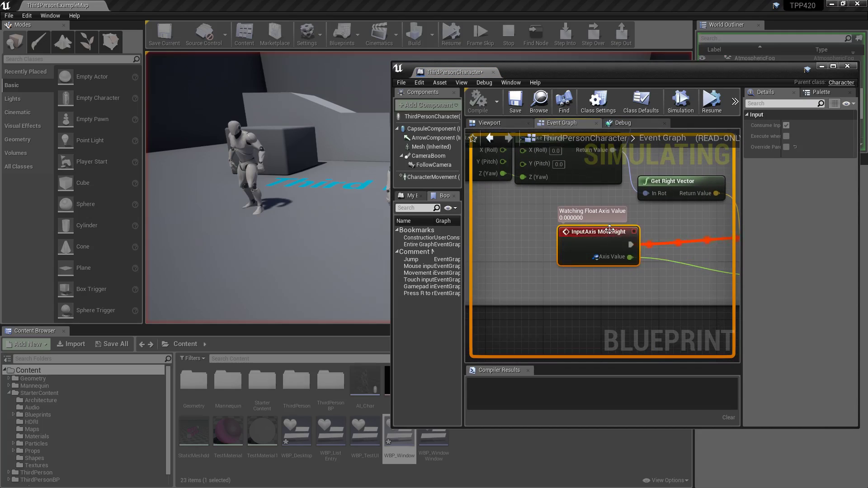
left_click_drag(459, 73, 249, 9)
left_click_drag(290, 58, 348, 255)
Step: Dock the Debug panel above the Event Graph, follow several MoveRight trace entries, then stop the simulation
left_click(244, 250)
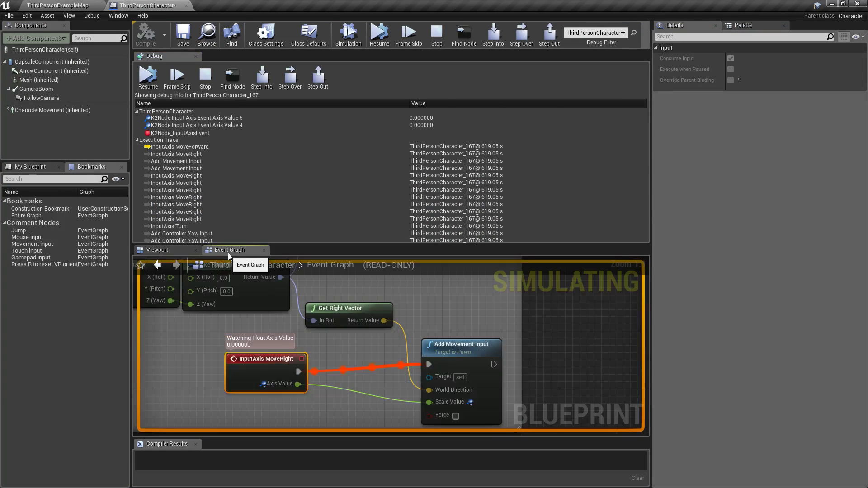
left_click(181, 197)
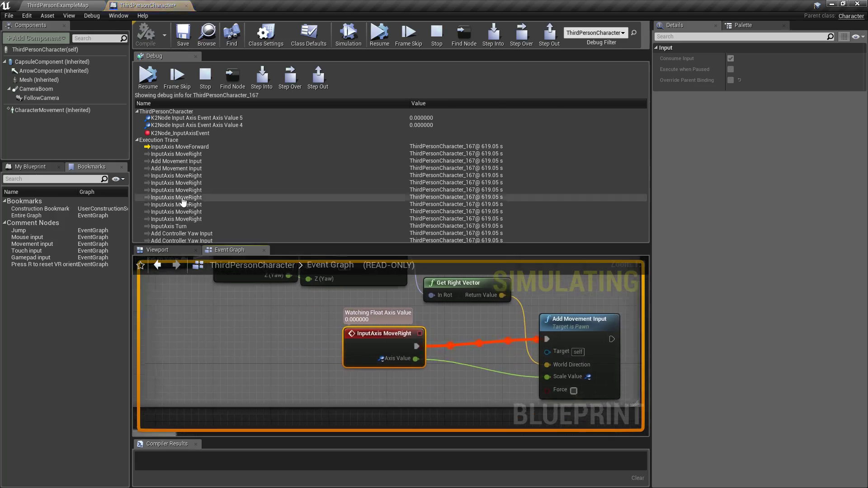
left_click(180, 175)
left_click(189, 147)
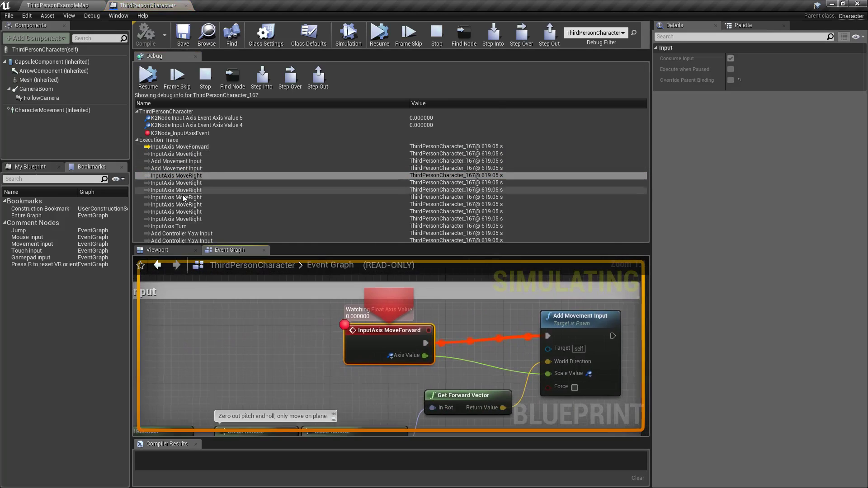
left_click(181, 197)
left_click(197, 133)
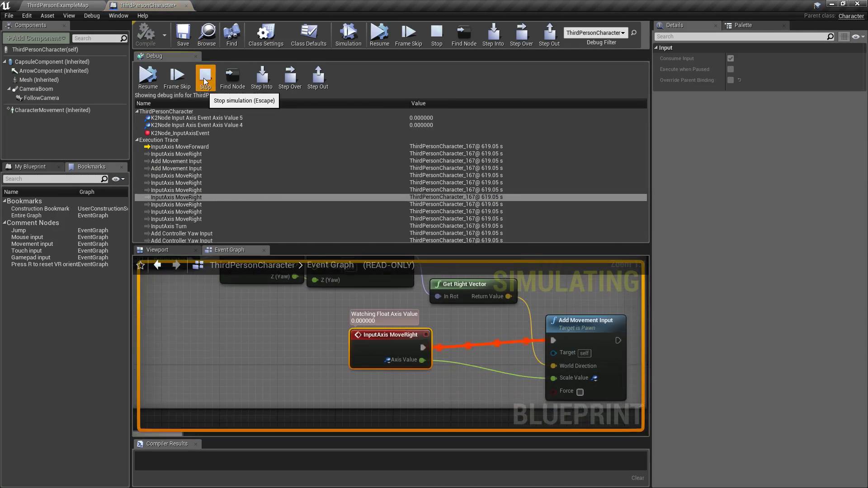
left_click(204, 76)
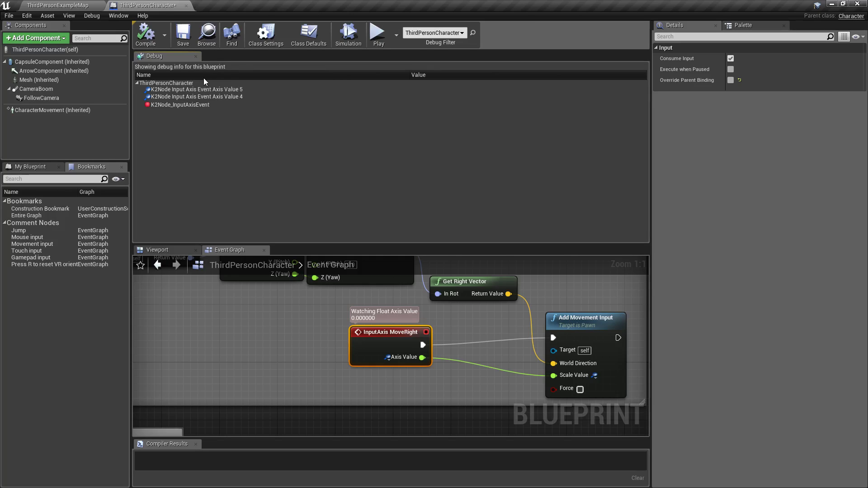